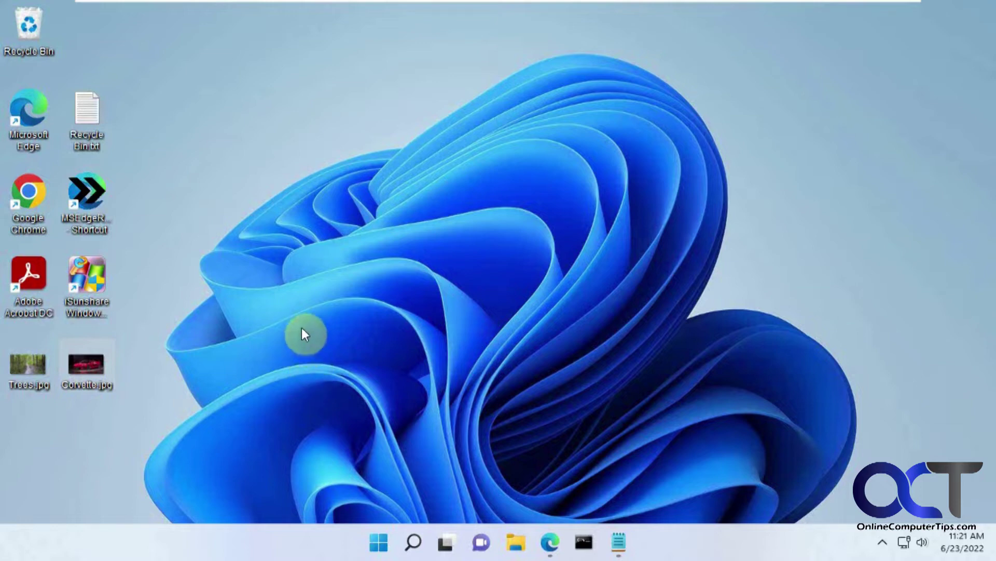
- Open the context menu of the Recycle Bin icon on the desktop
right_click(26, 30)
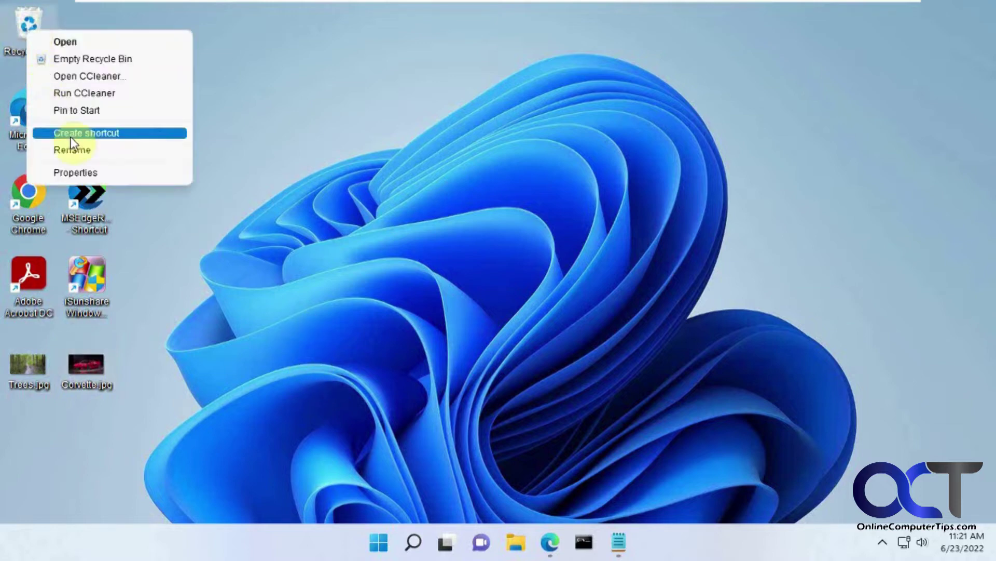
click(83, 170)
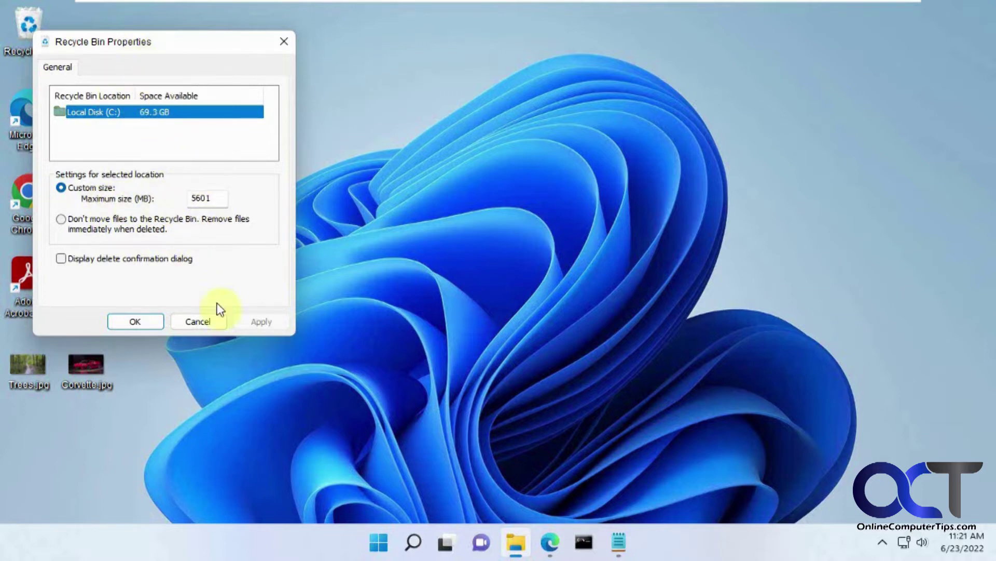
click(204, 320)
- Permanently delete Trail.jpg from the SanDisk (E:) drive with Shift+Delete
double_click(36, 39)
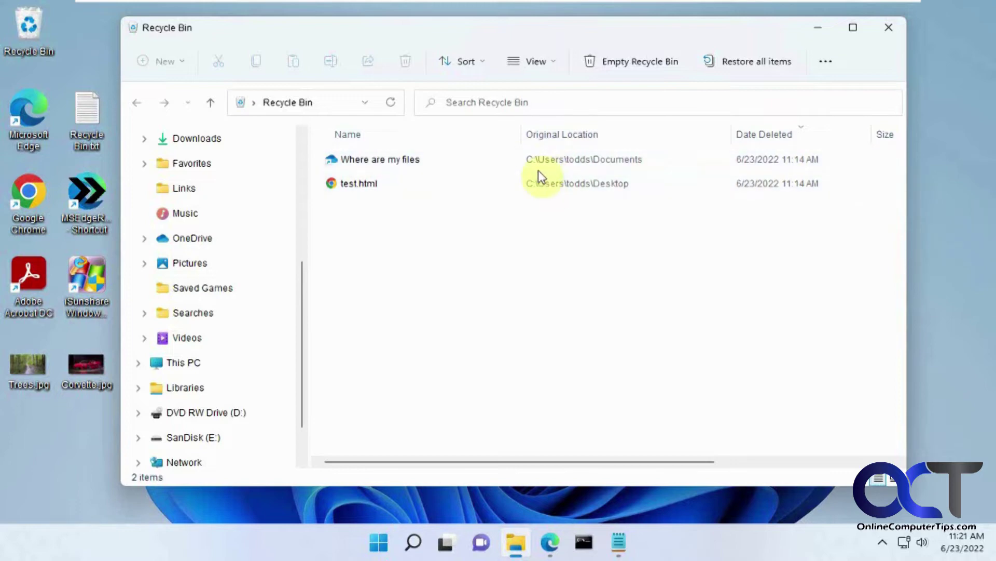
click(211, 438)
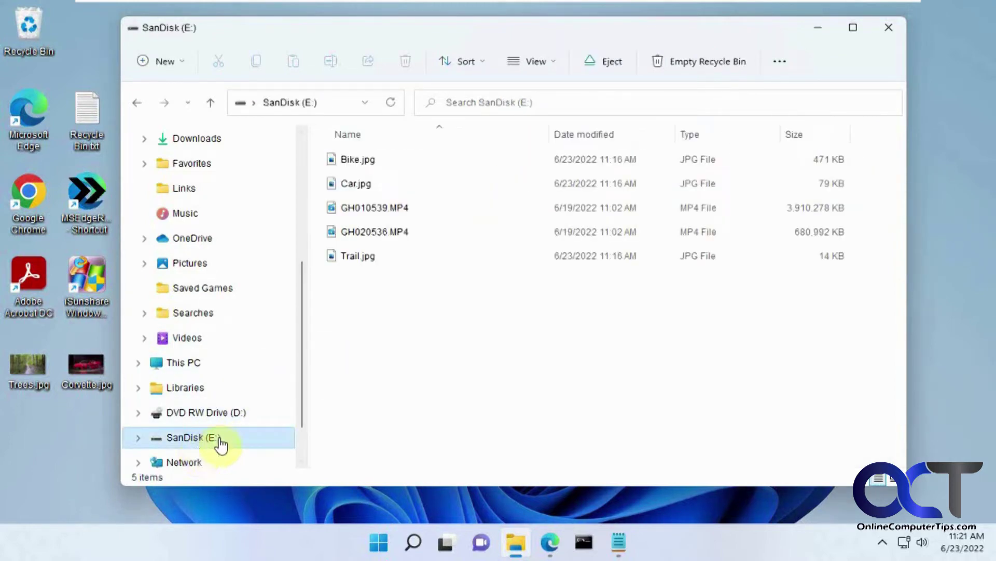
click(367, 256)
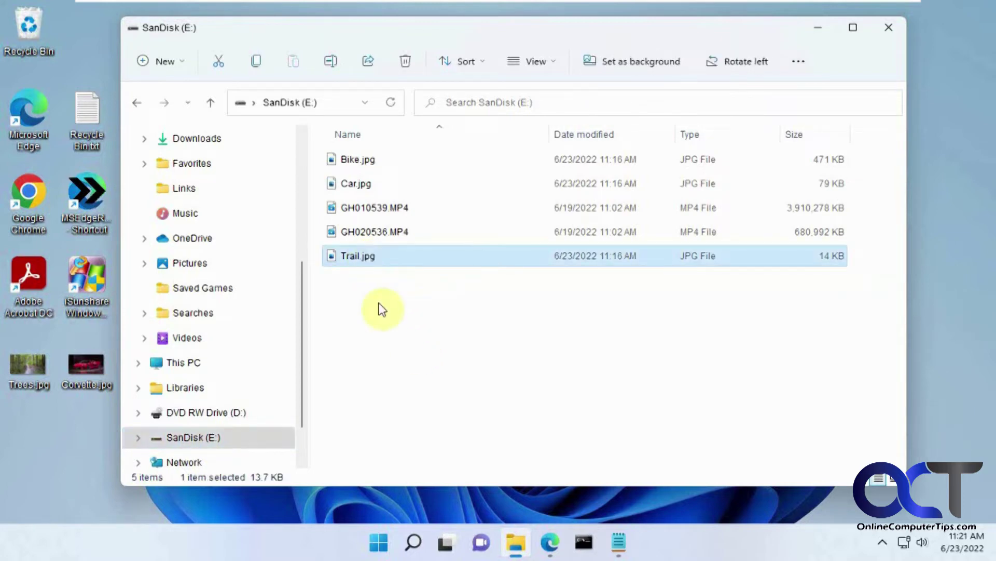
key(shift+Delete)
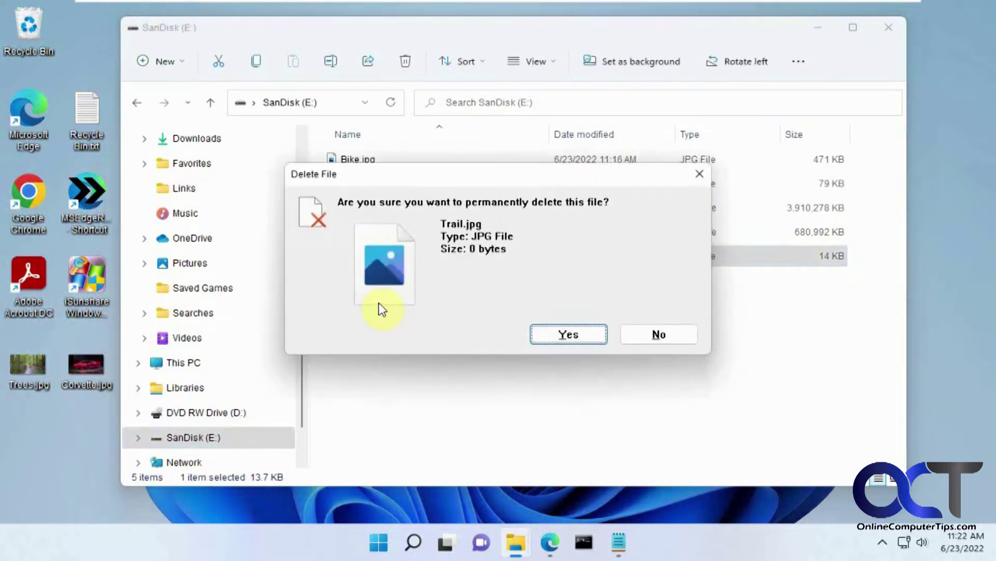
click(553, 335)
- Check that Trail.jpg is absent from the Recycle Bin, then close it
click(821, 32)
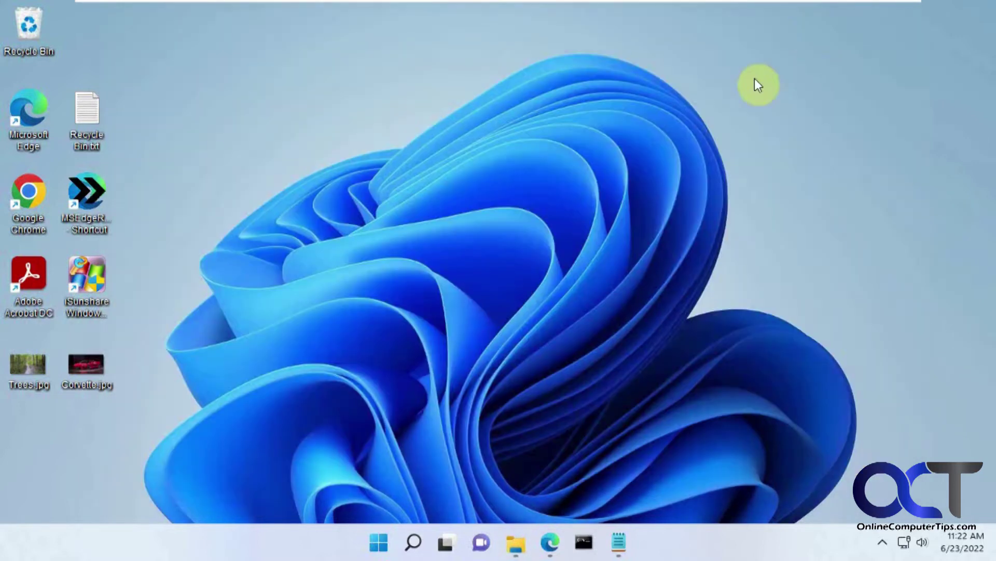
double_click(29, 36)
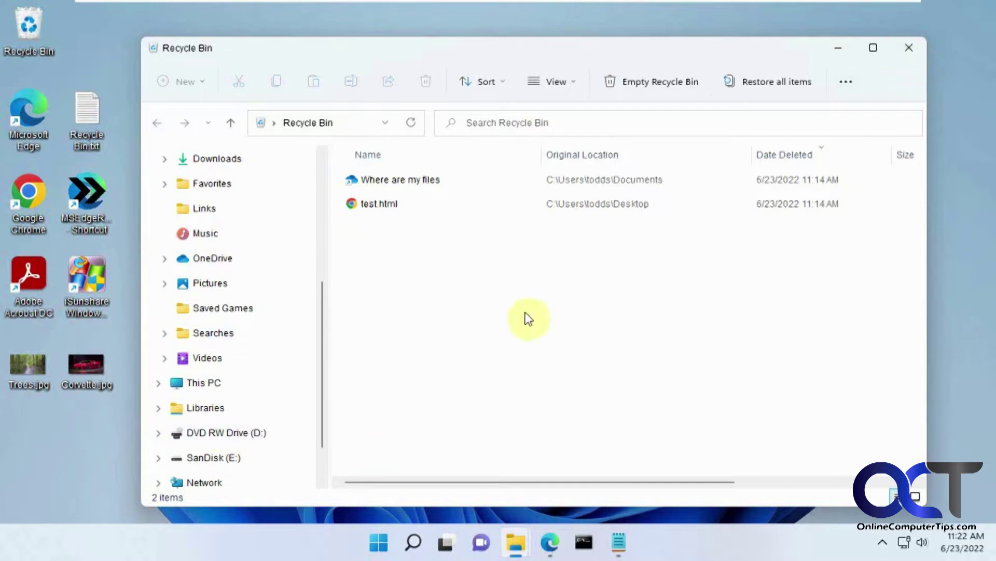
click(906, 52)
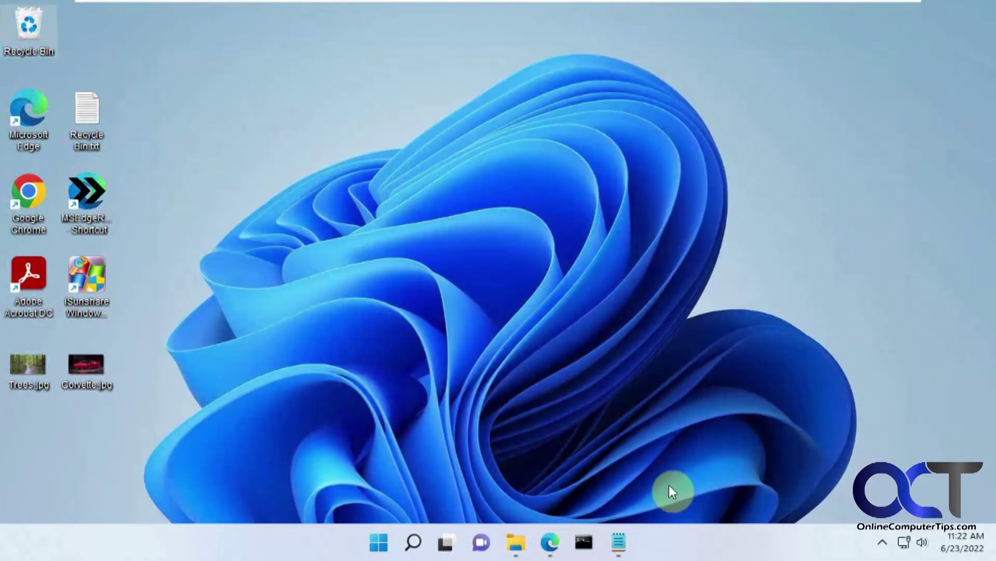
- Launch Registry Editor from a Start search for 'reg', approving UAC, beside the Recycle Bin.txt notes
click(615, 540)
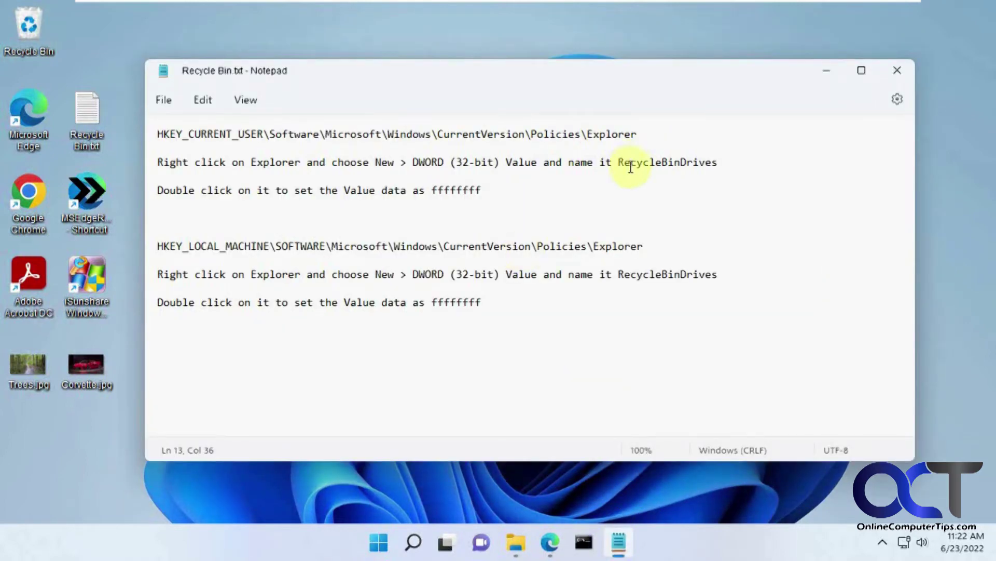
click(381, 540)
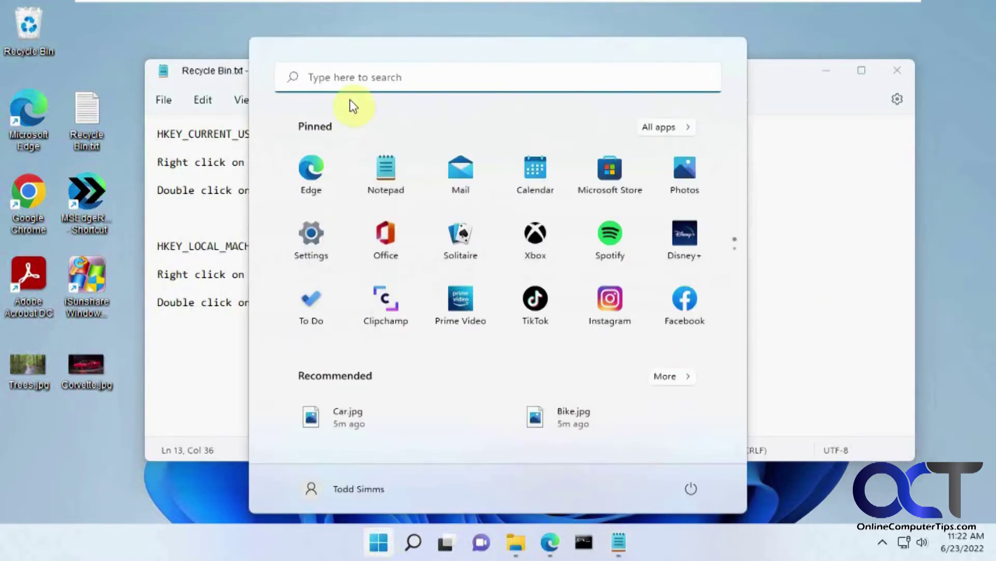
click(357, 85)
text(reg)
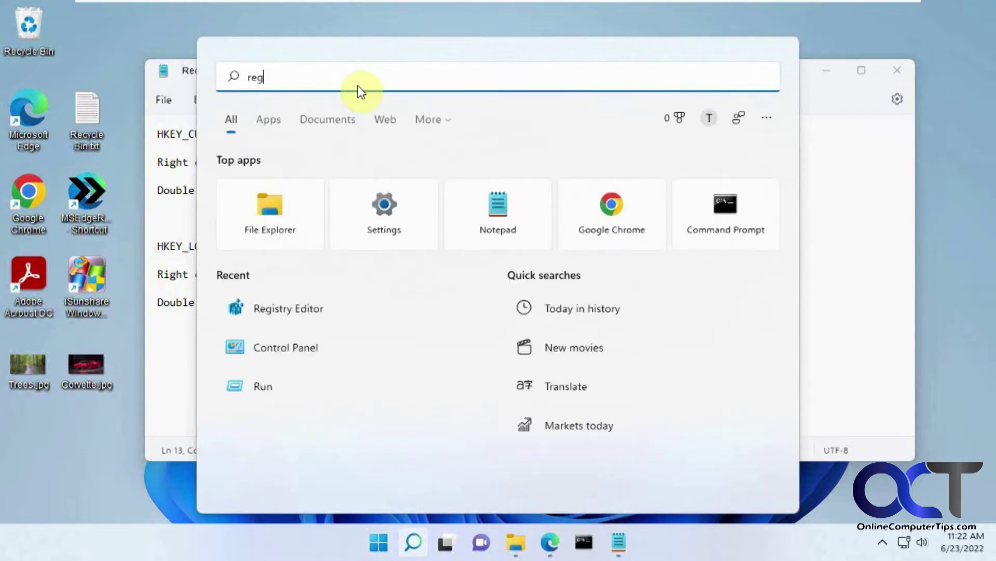
click(314, 200)
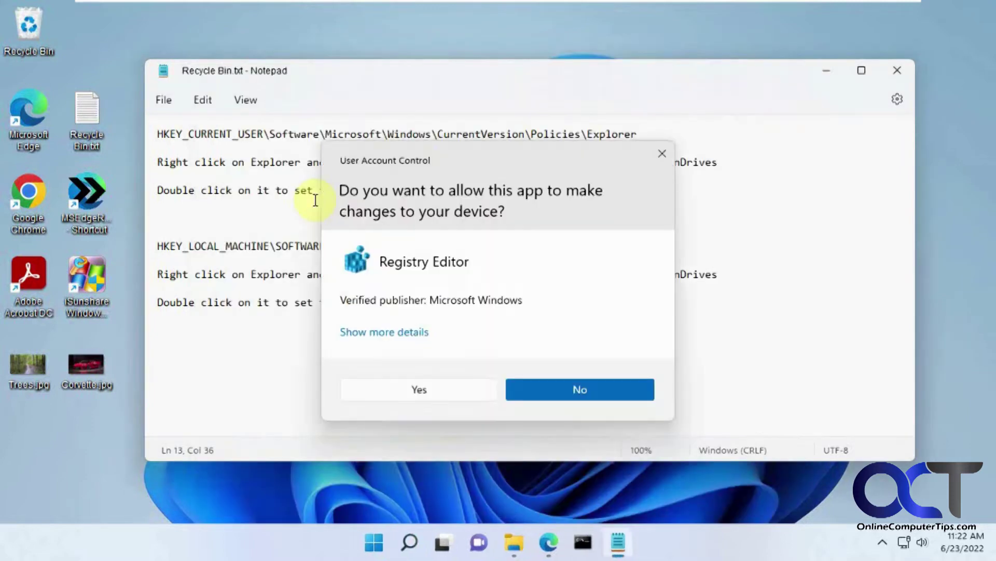
click(441, 390)
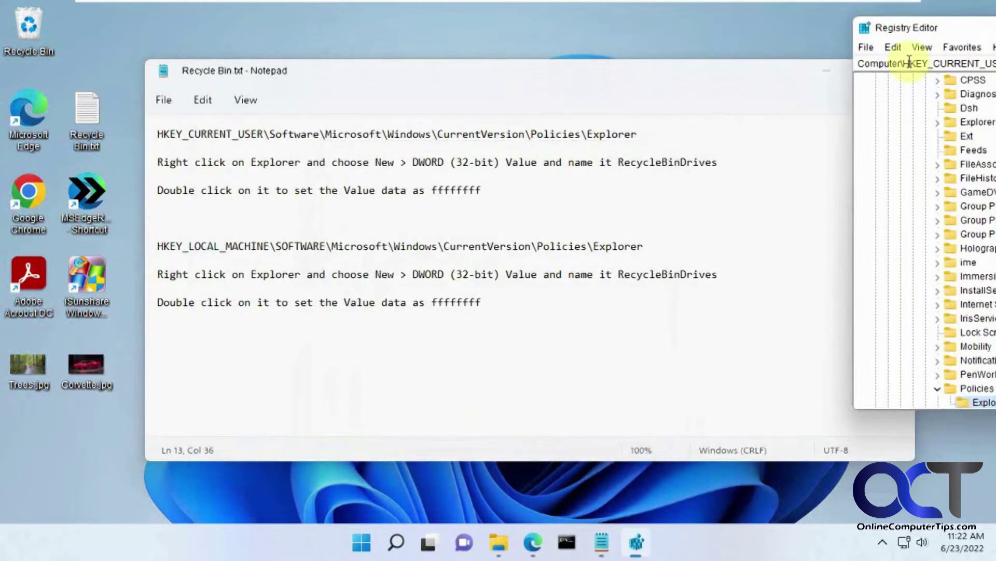
drag(950, 23, 296, 74)
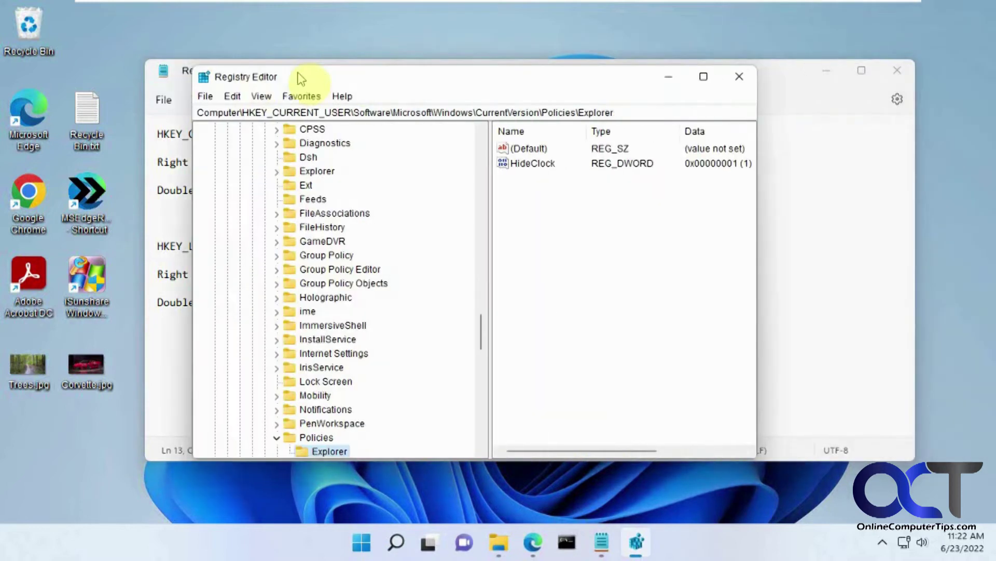
click(769, 158)
- Match the notes' HKEY_CURRENT_USER path to the address bar and select RecycleBinDrives in the notes
drag(636, 134, 155, 133)
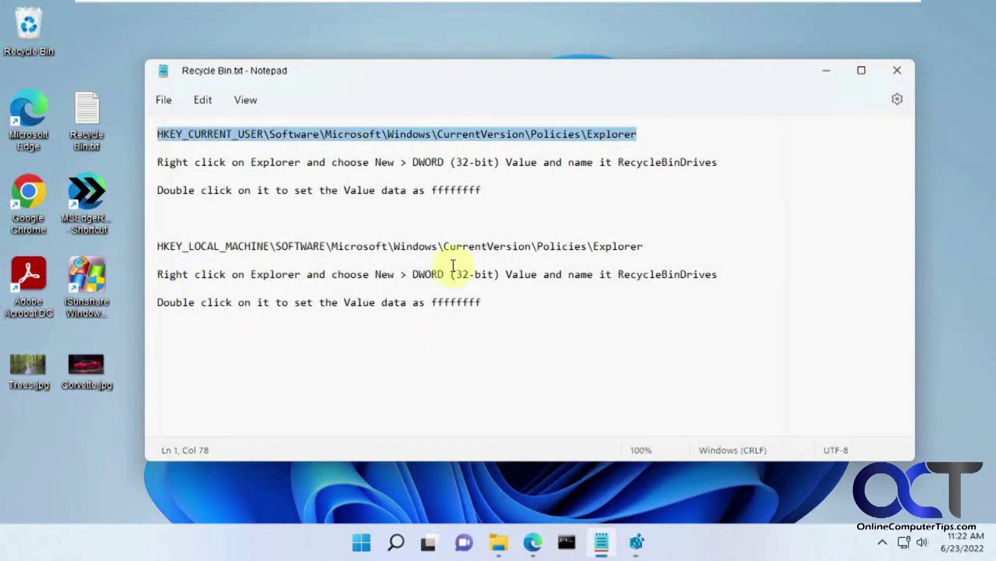
mouse_move(637, 548)
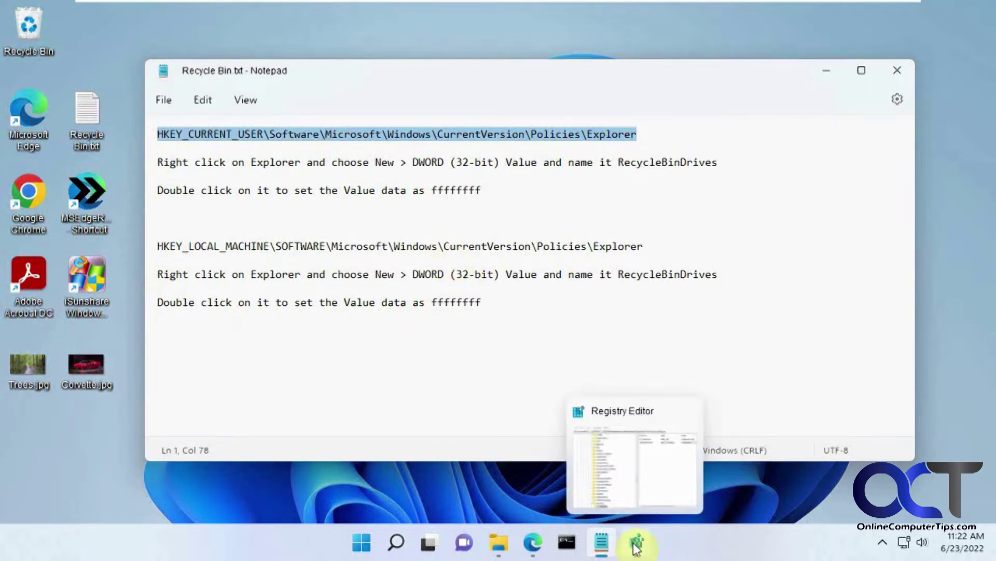
click(639, 540)
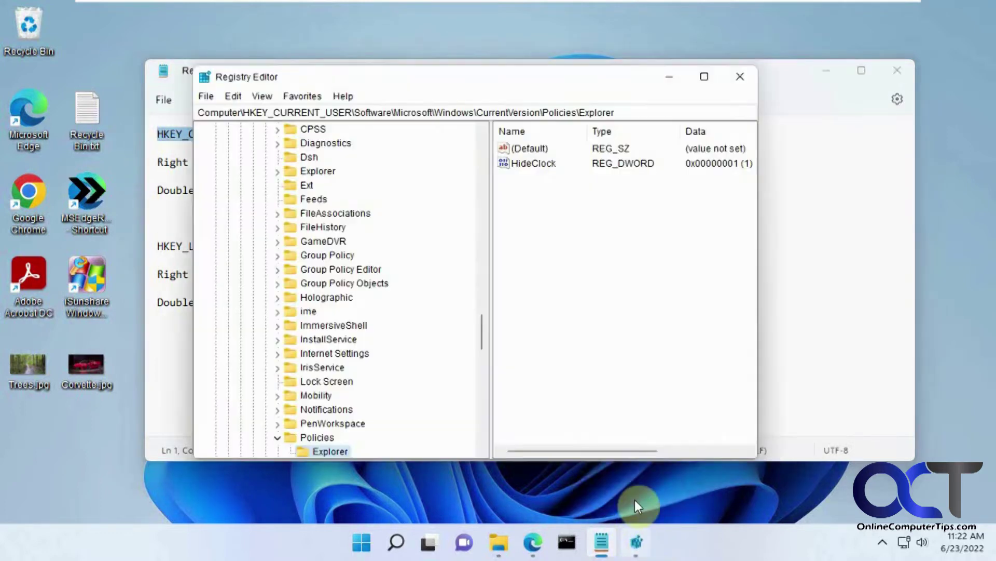
click(629, 111)
key(Return)
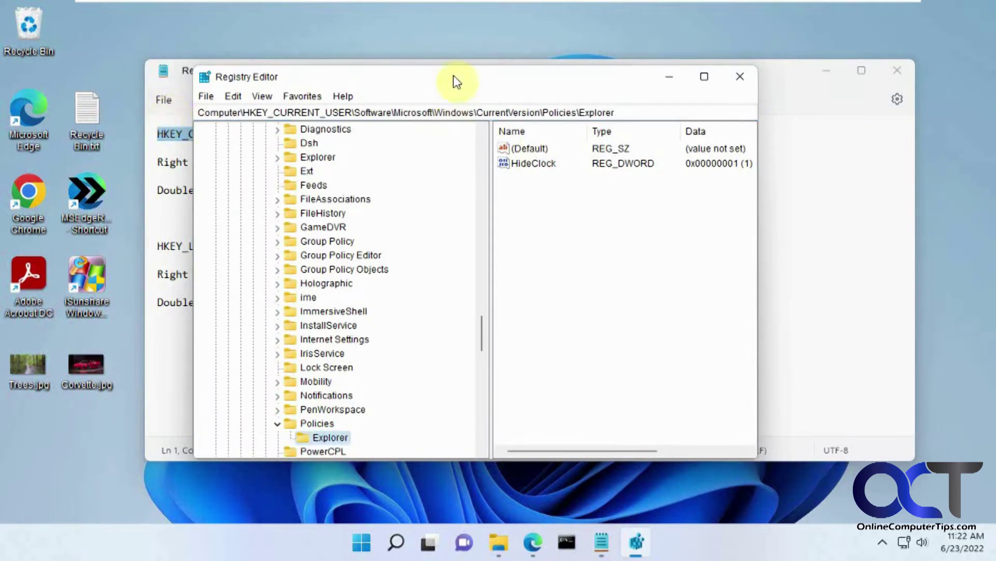
drag(454, 81, 534, 53)
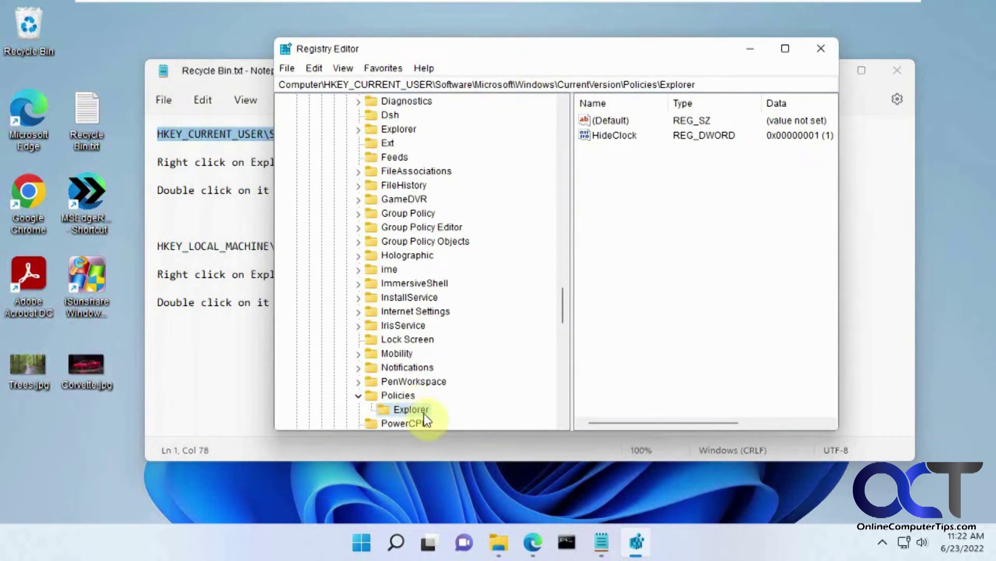
click(249, 360)
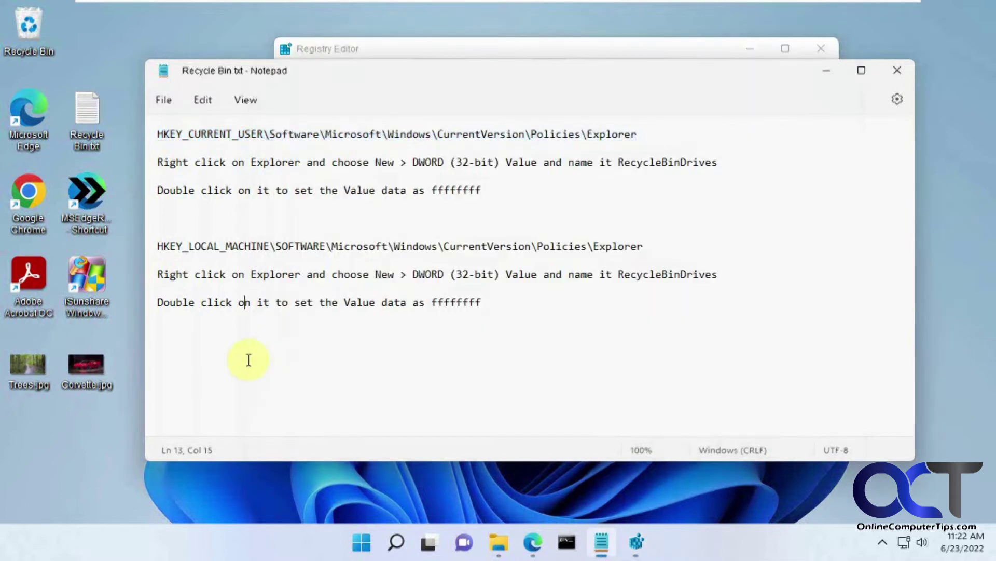
double_click(673, 163)
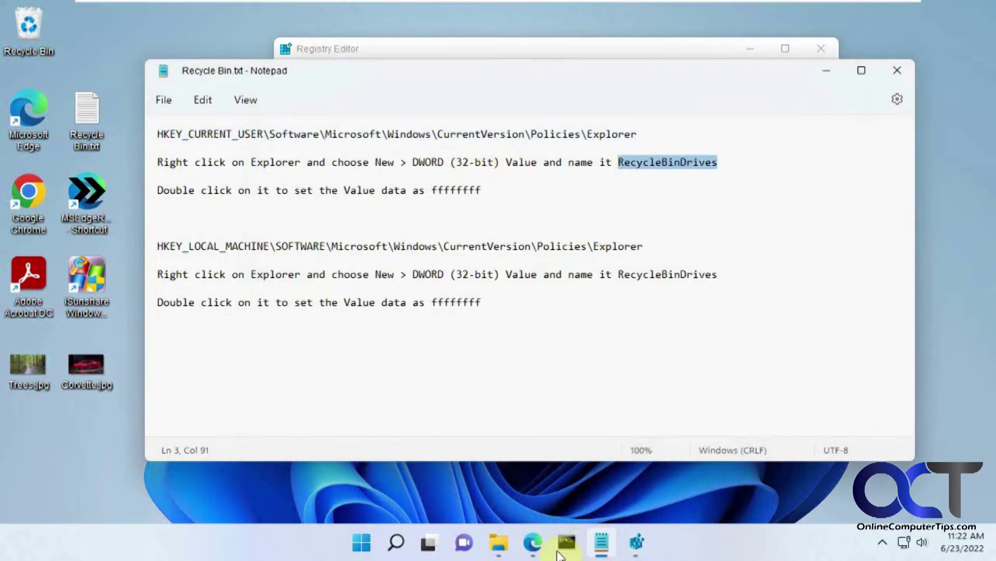
click(636, 542)
- Create a new DWORD (32-bit) value named RecycleBinDrives under the Explorer key
right_click(416, 411)
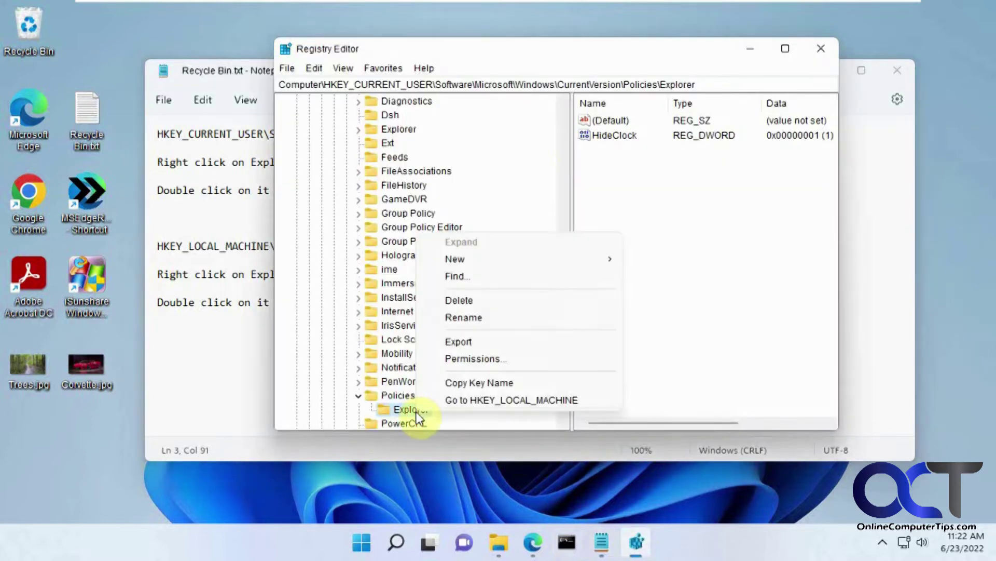
mouse_move(484, 259)
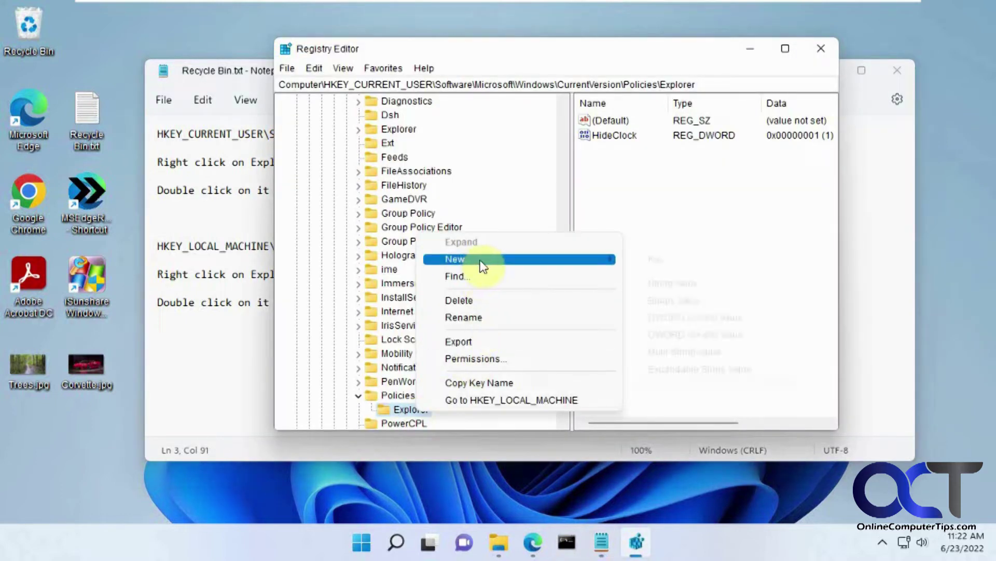
click(691, 318)
text(RecycleBinDrives)
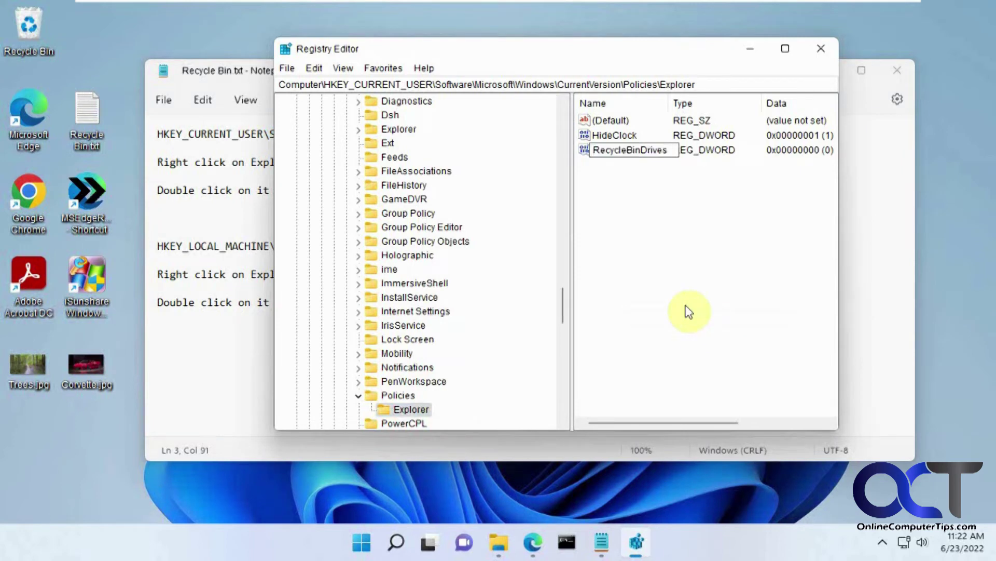
key(Return)
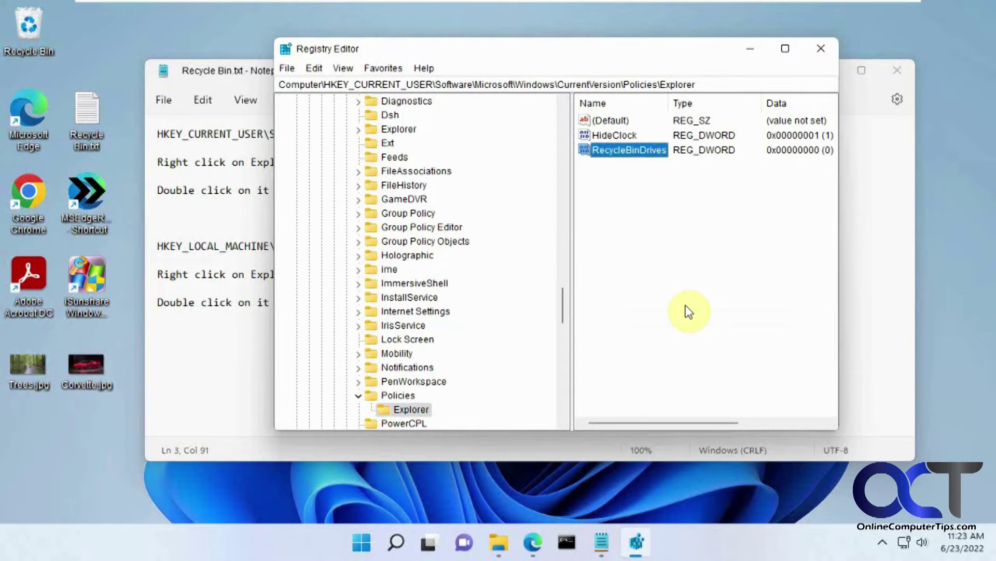
- Set RecycleBinDrives data to ffffffff copied from the notes, then copy the HKEY_LOCAL_MACHINE path
click(234, 215)
double_click(463, 193)
key(ctrl+c)
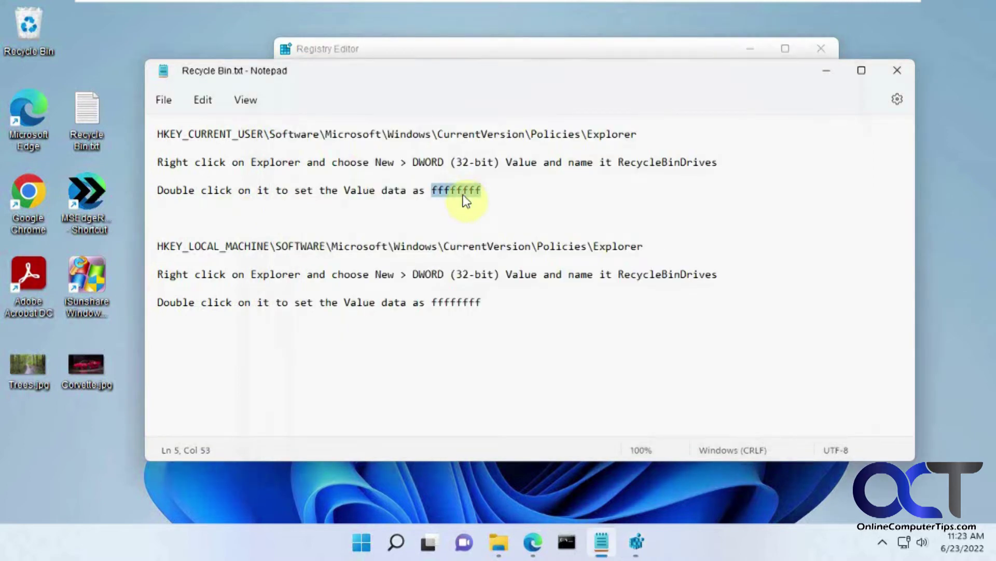
click(638, 49)
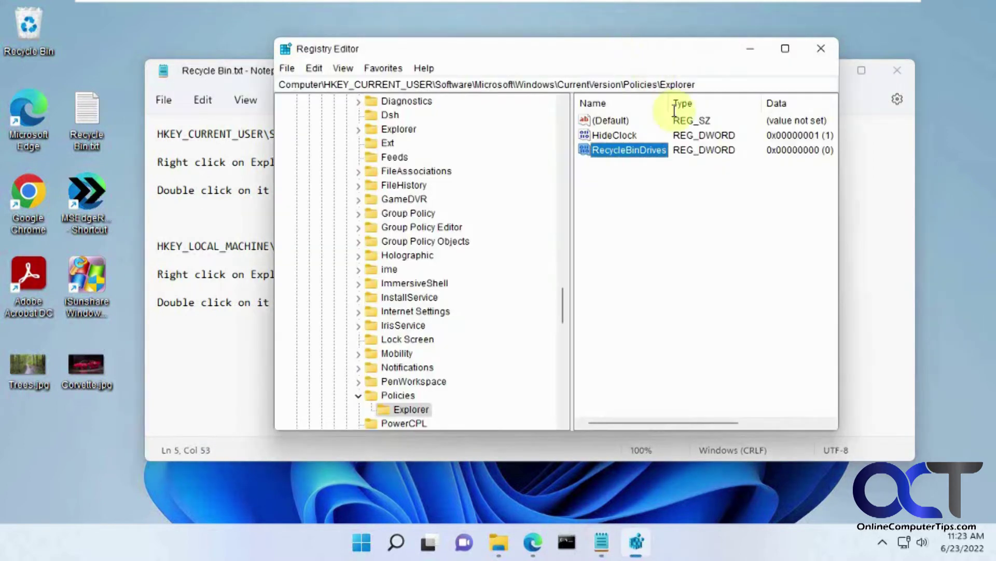
double_click(640, 155)
key(ctrl+v)
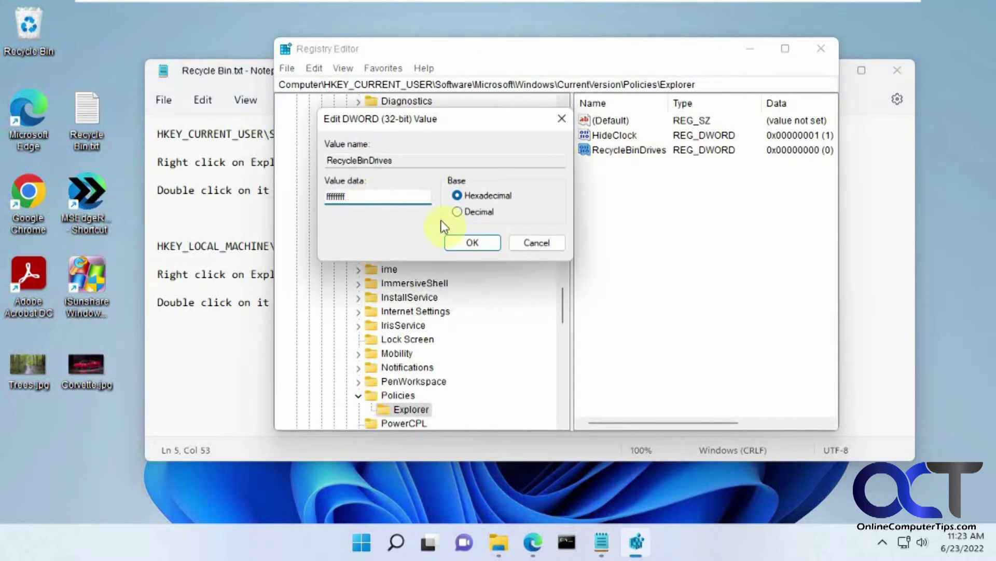
click(473, 243)
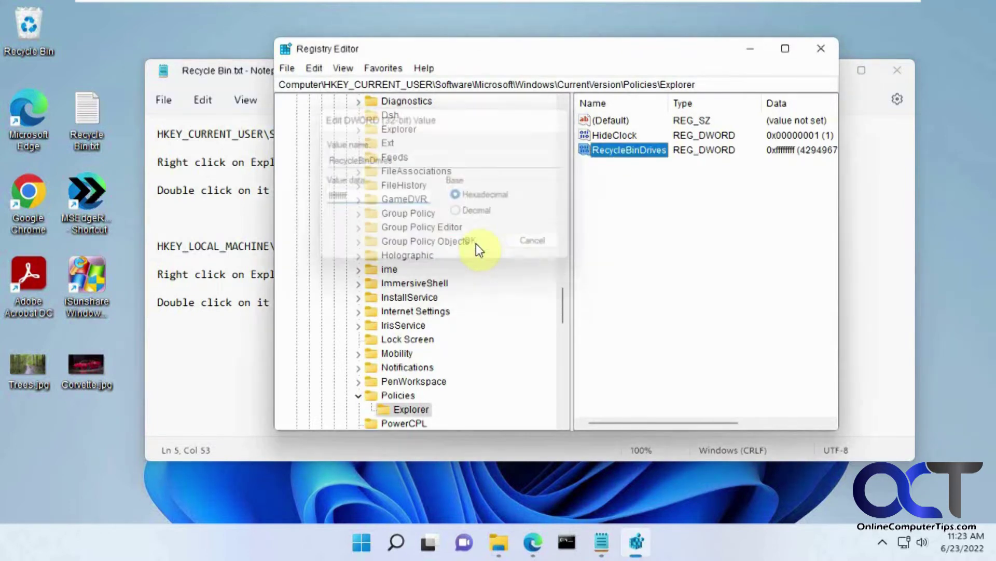
click(254, 338)
drag(669, 248, 157, 248)
key(ctrl+c)
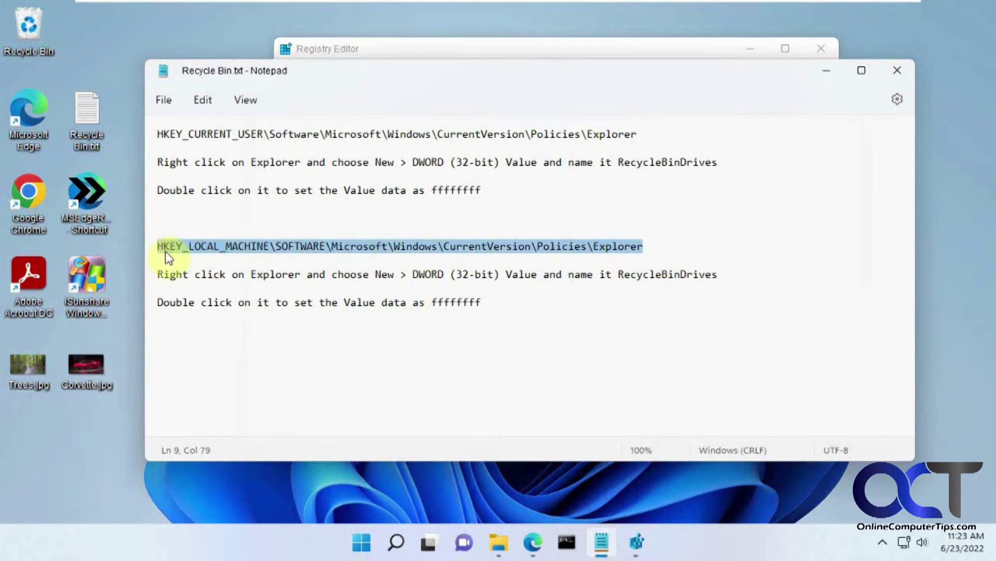
- Navigate Registry Editor to the HKEY_LOCAL_MACHINE Policies\Explorer key via the address bar
click(596, 51)
click(617, 84)
key(ctrl+v)
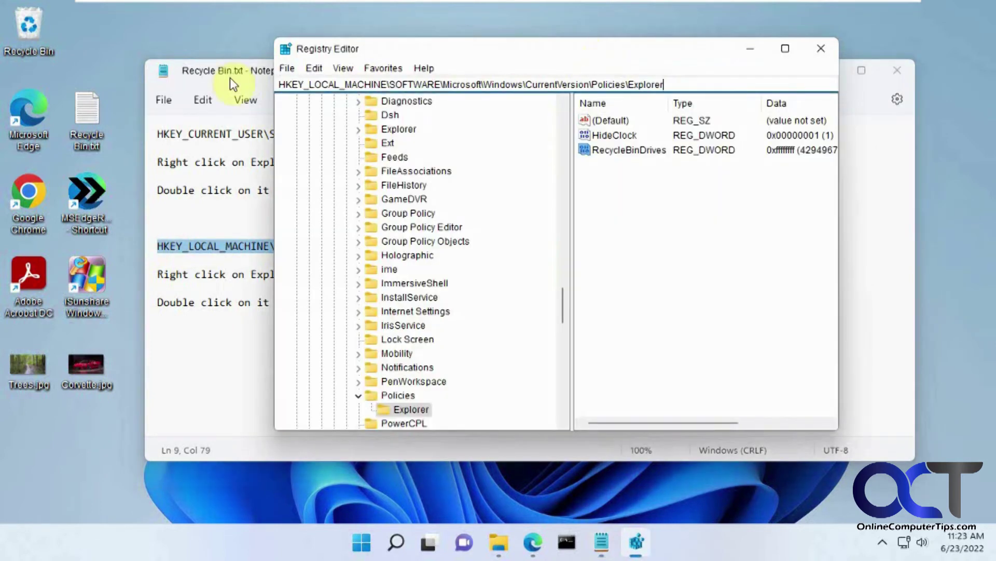
key(Return)
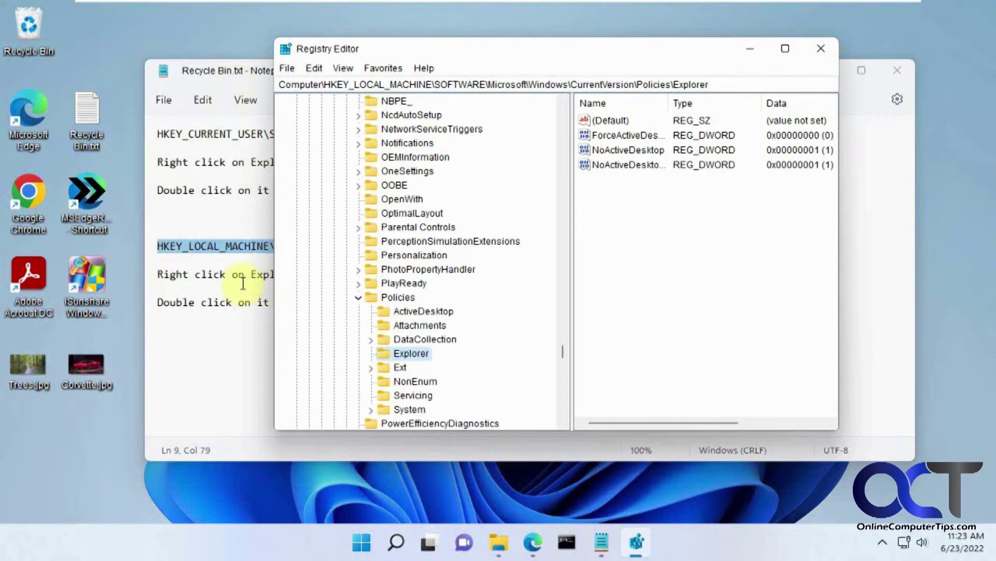
- Add a DWORD (32-bit) value named RecycleBinDrives under the HKLM Explorer key
click(242, 283)
double_click(661, 274)
key(ctrl+c)
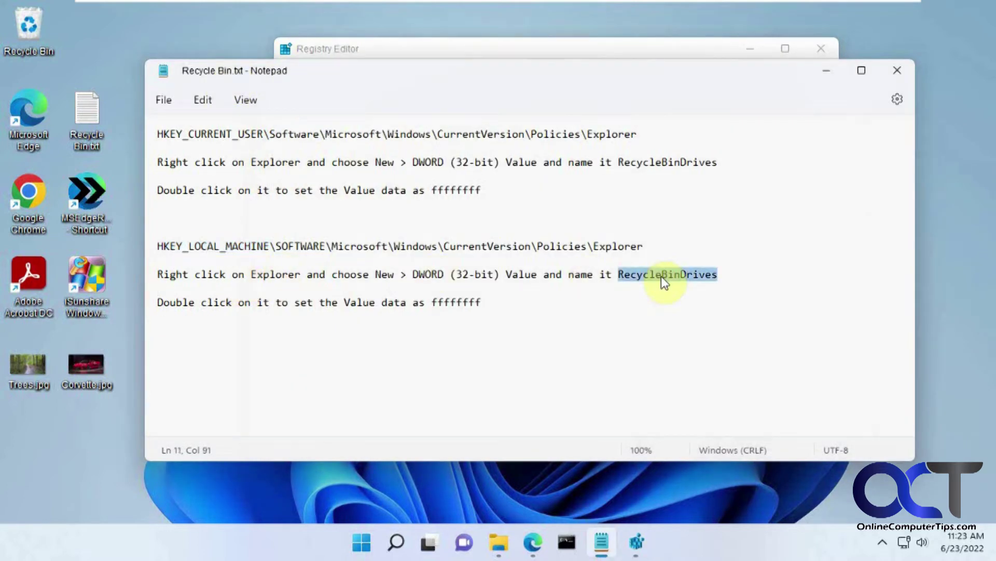
click(663, 52)
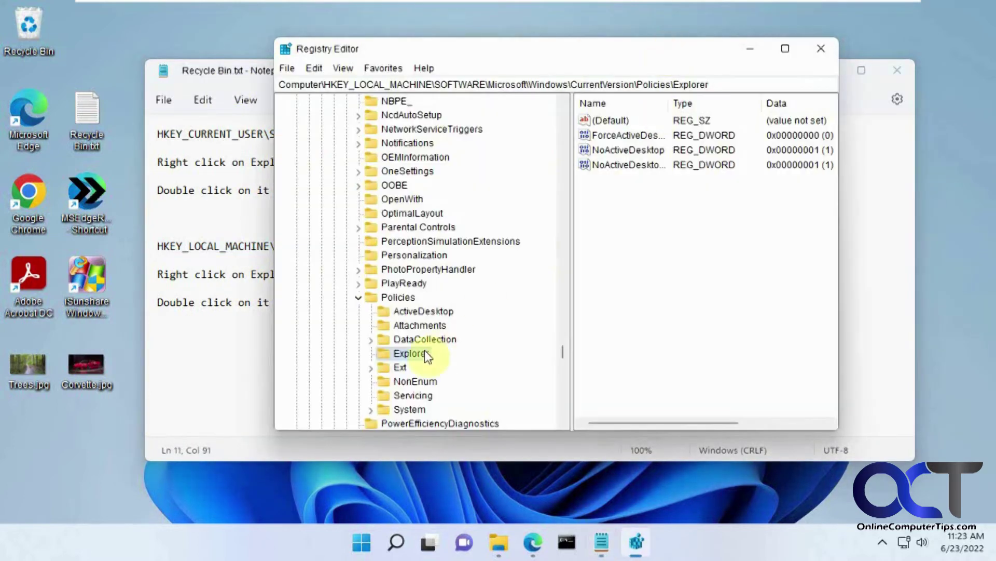
right_click(410, 352)
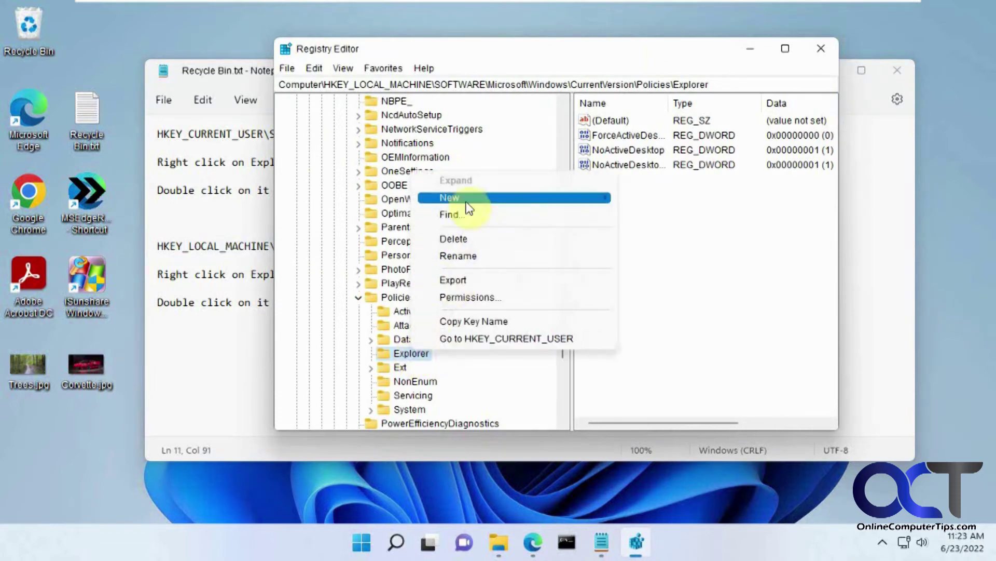
mouse_move(610, 198)
click(683, 256)
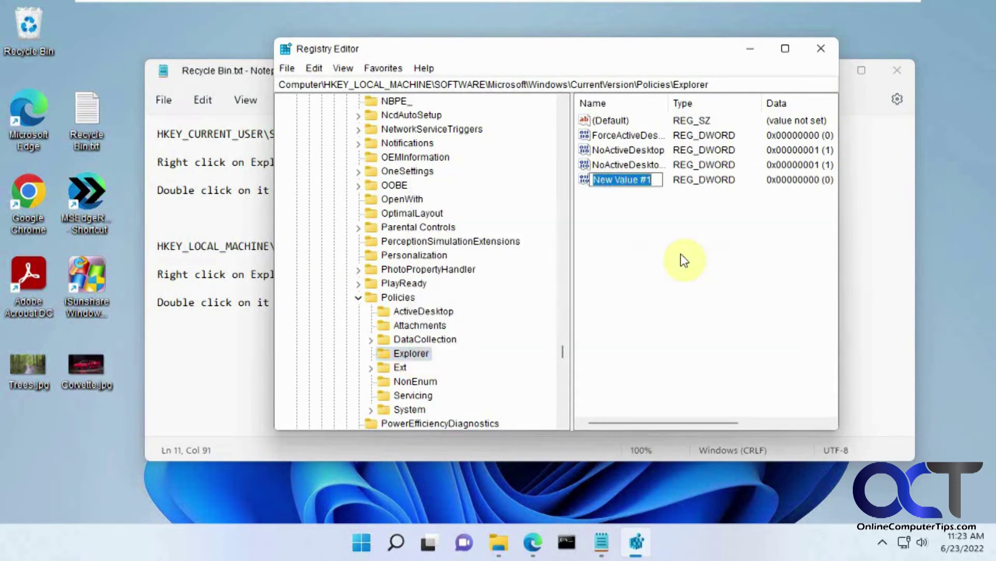
key(ctrl+v)
key(Return)
- Set its data to ffffffff, then minimize Registry Editor and the notes
click(240, 347)
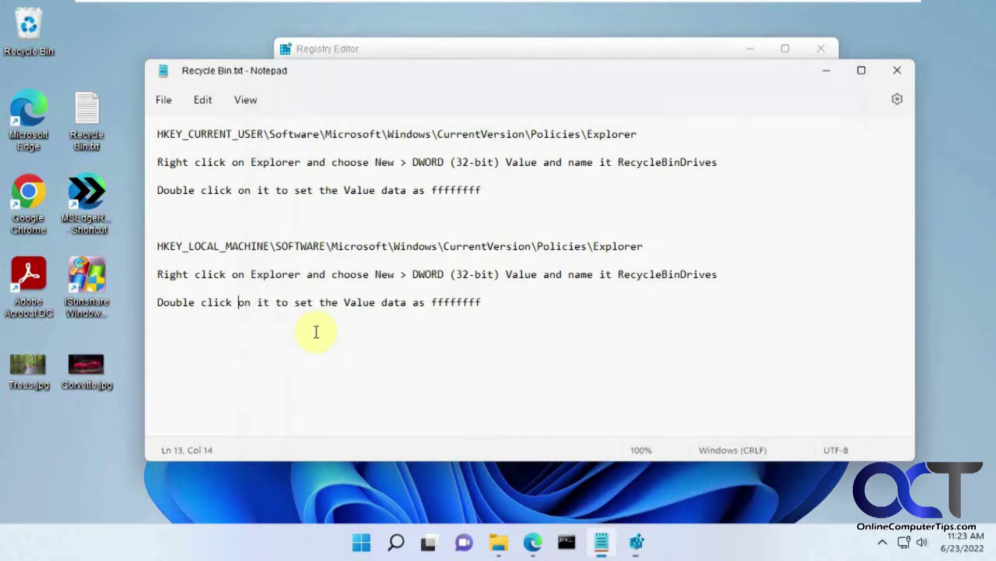
double_click(462, 303)
key(ctrl+c)
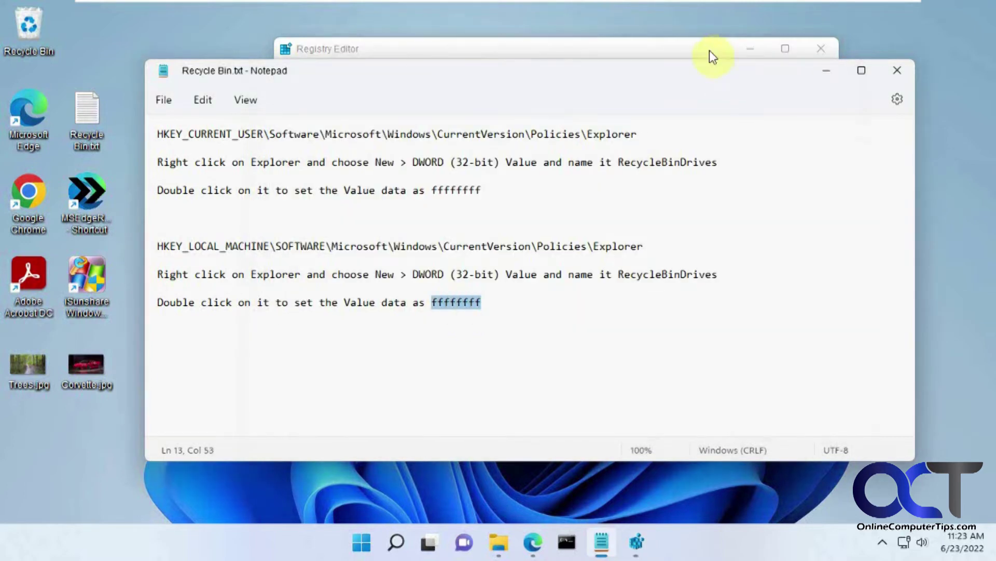
click(709, 51)
double_click(647, 187)
key(ctrl+v)
click(476, 242)
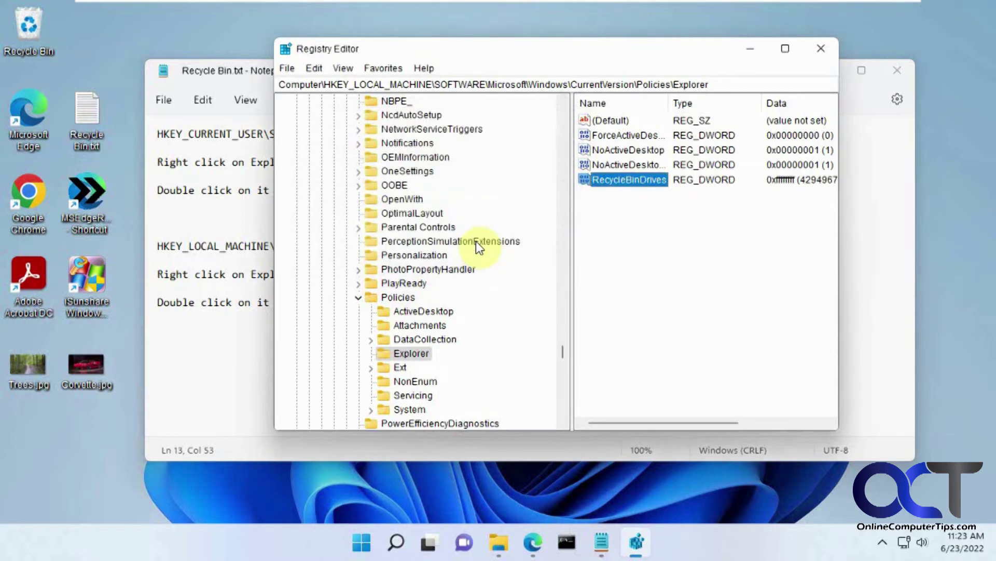
click(751, 49)
click(832, 73)
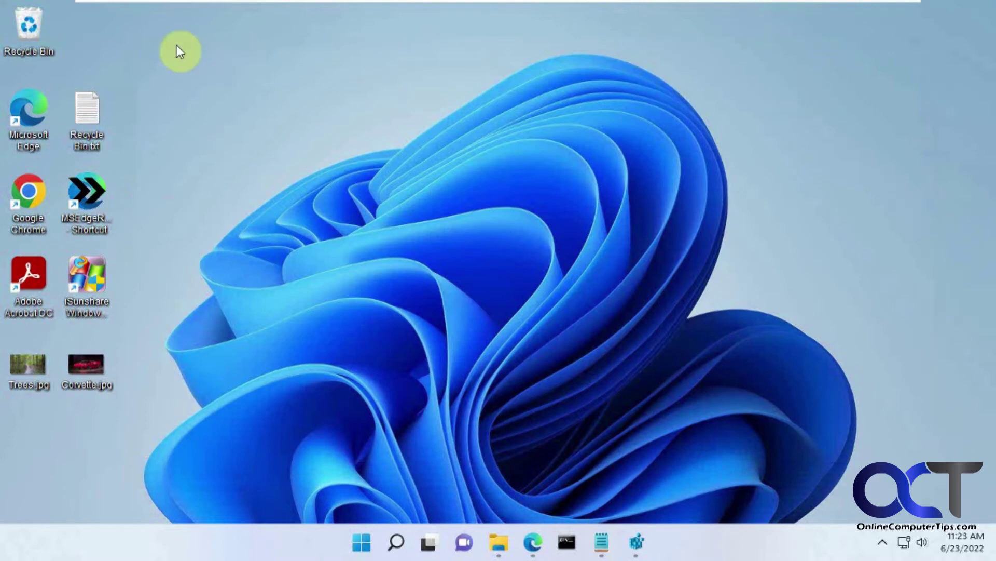
right_click(30, 40)
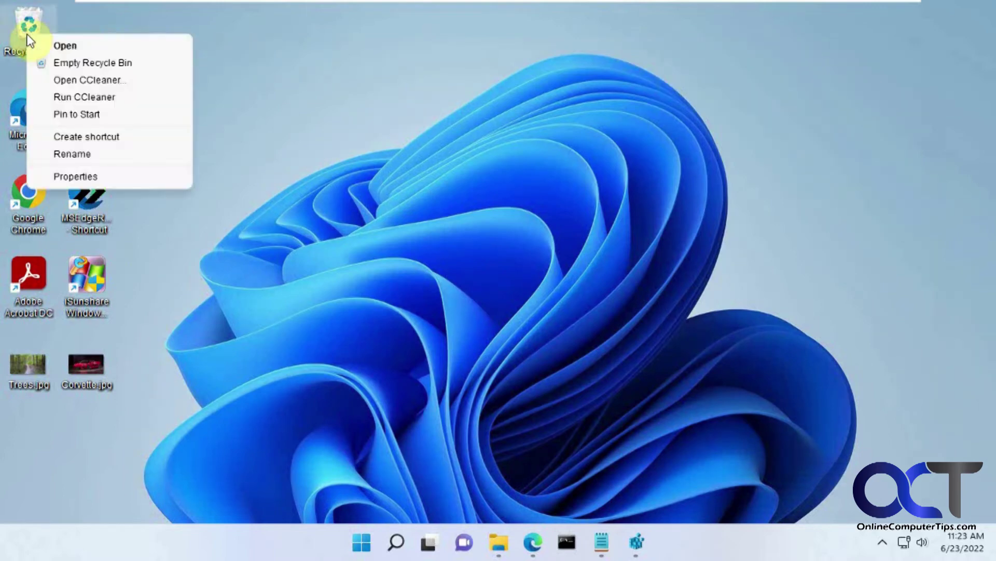
click(82, 176)
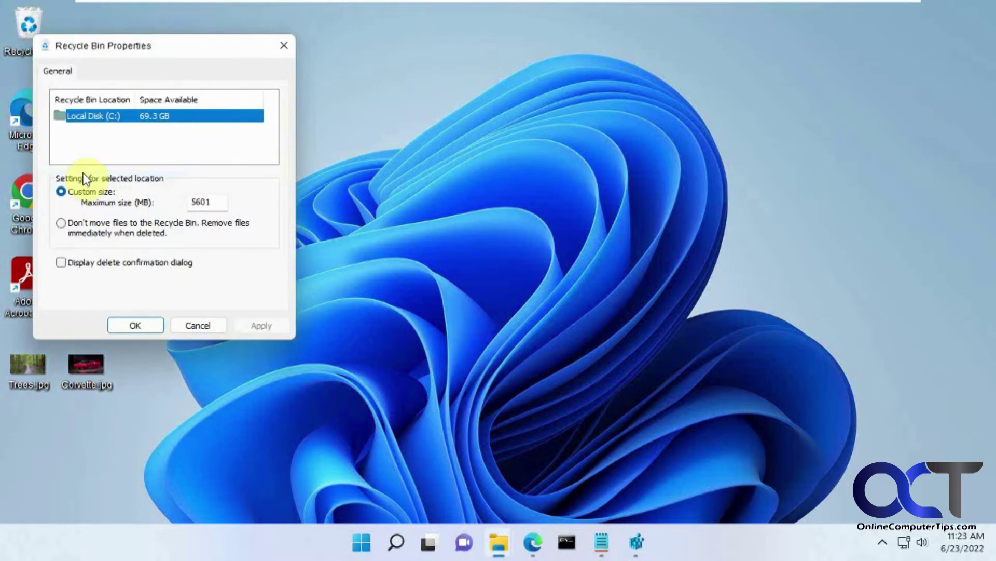
click(204, 323)
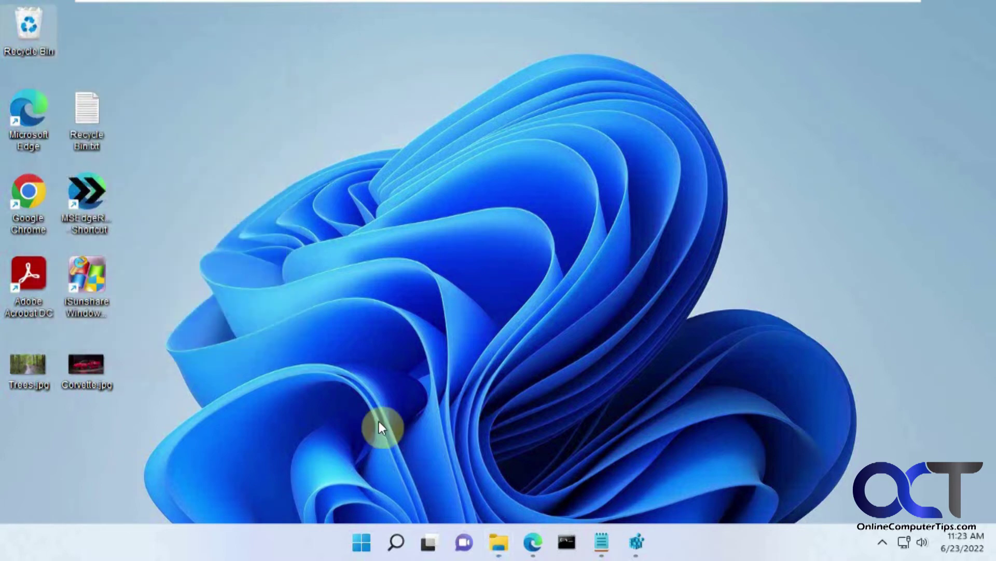
- Restart the Windows Explorer process in Task Manager, then minimize Task Manager
right_click(369, 541)
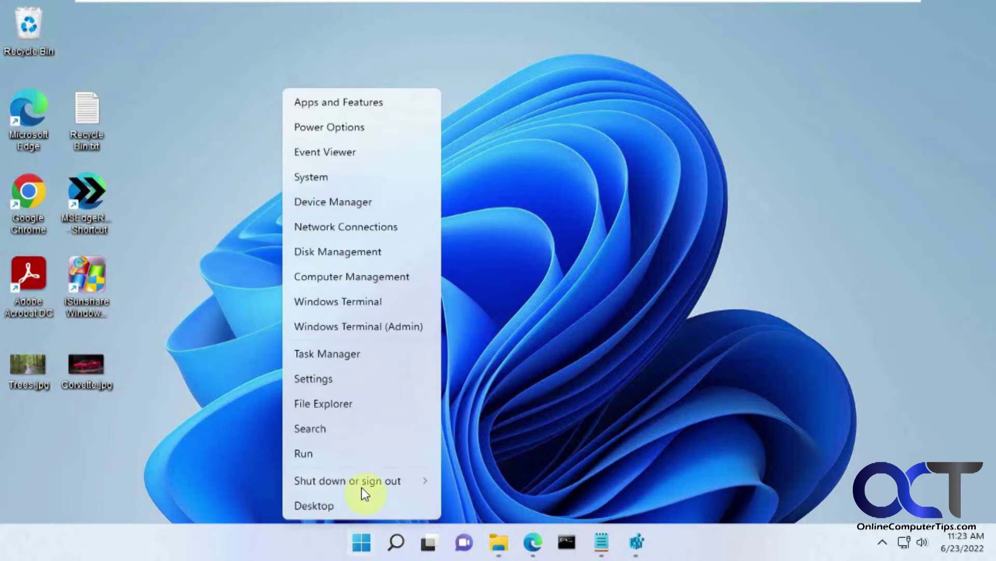
click(356, 355)
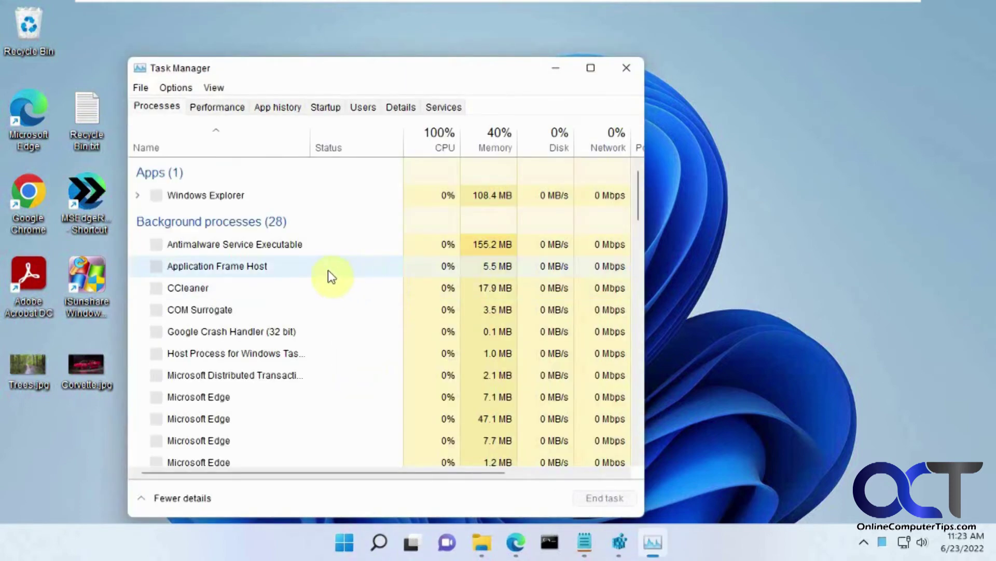
click(237, 240)
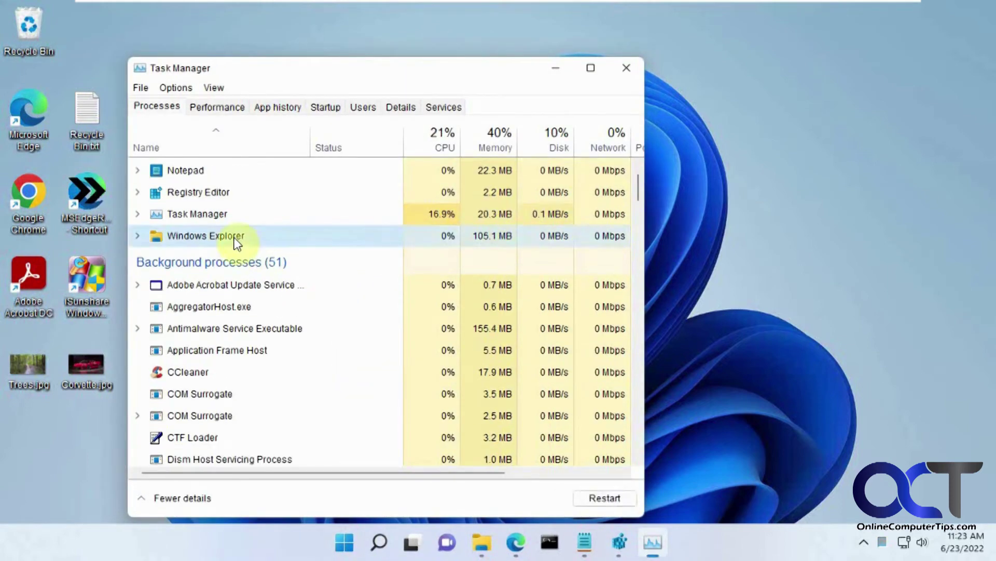
click(611, 497)
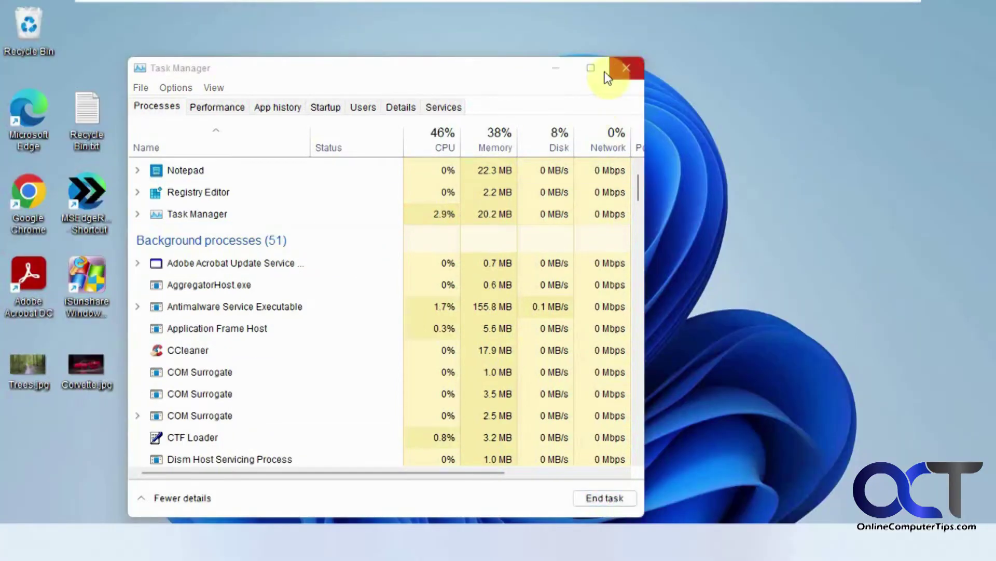
click(559, 70)
right_click(29, 39)
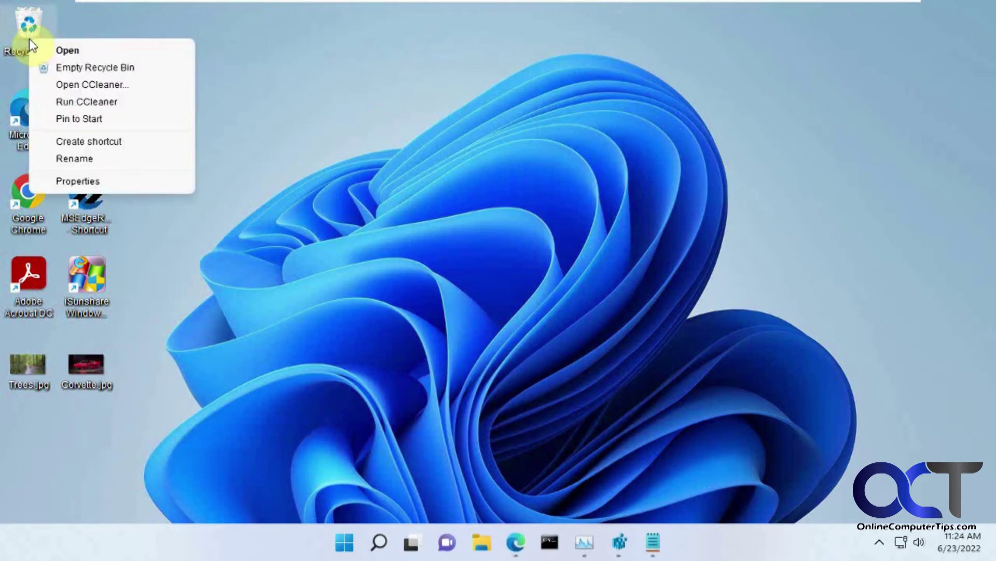
click(99, 181)
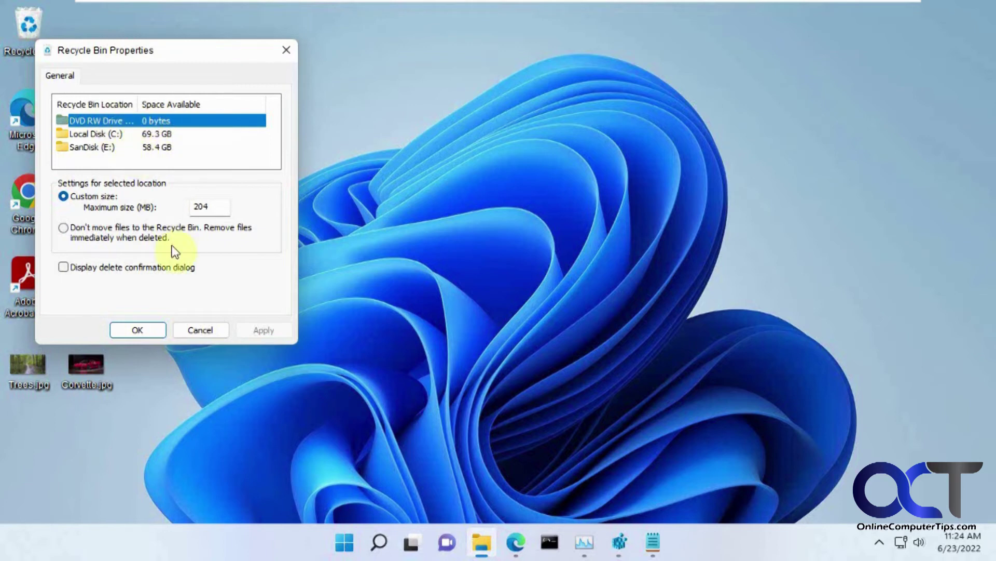
click(157, 327)
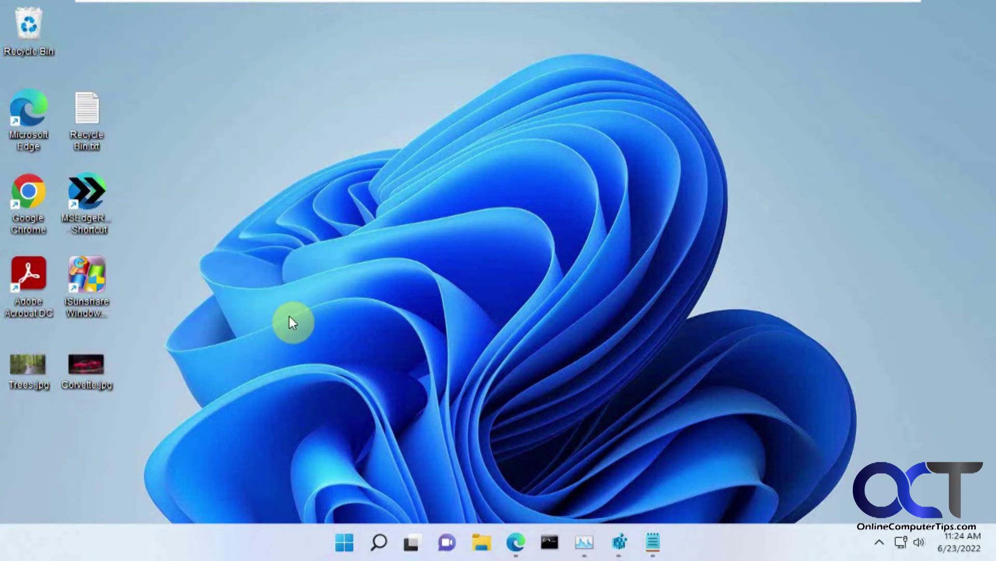
- Delete Bike.jpg from the SanDisk (E:) drive
click(485, 542)
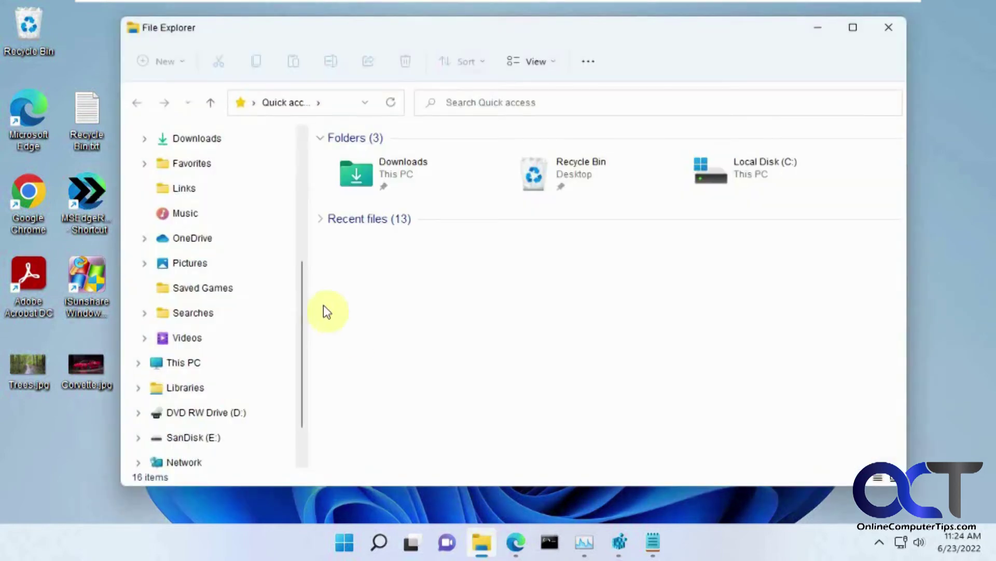
click(207, 438)
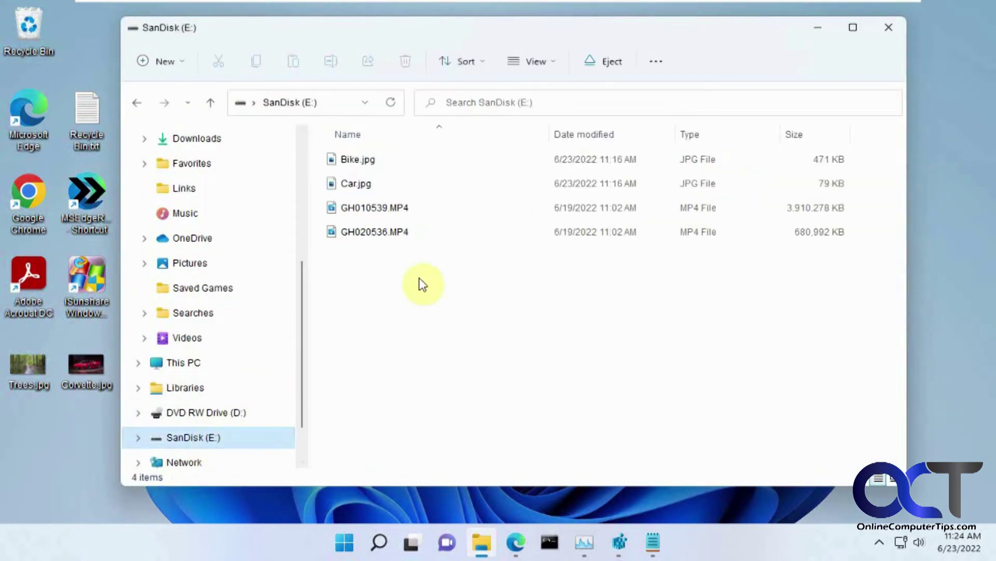
click(362, 162)
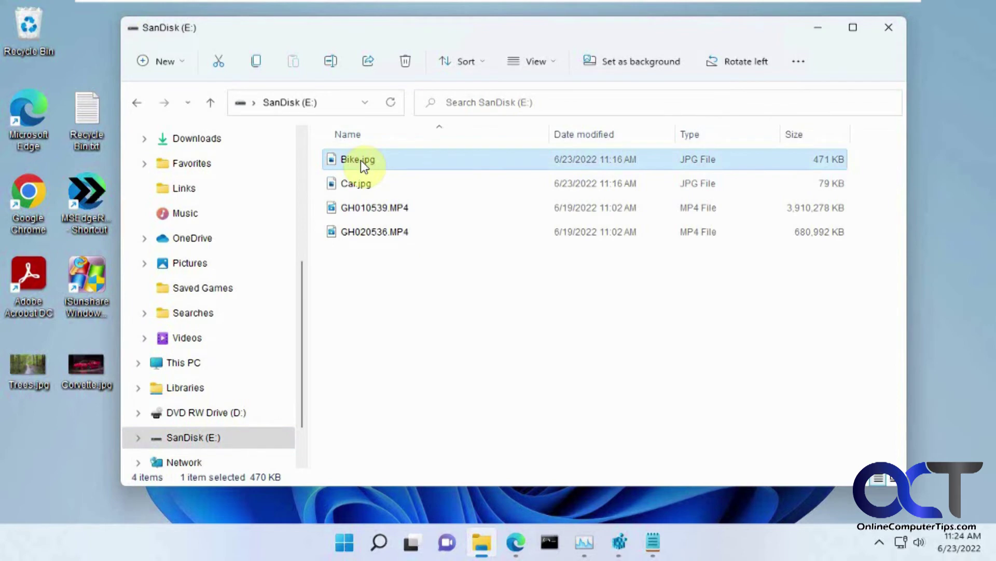
key(Delete)
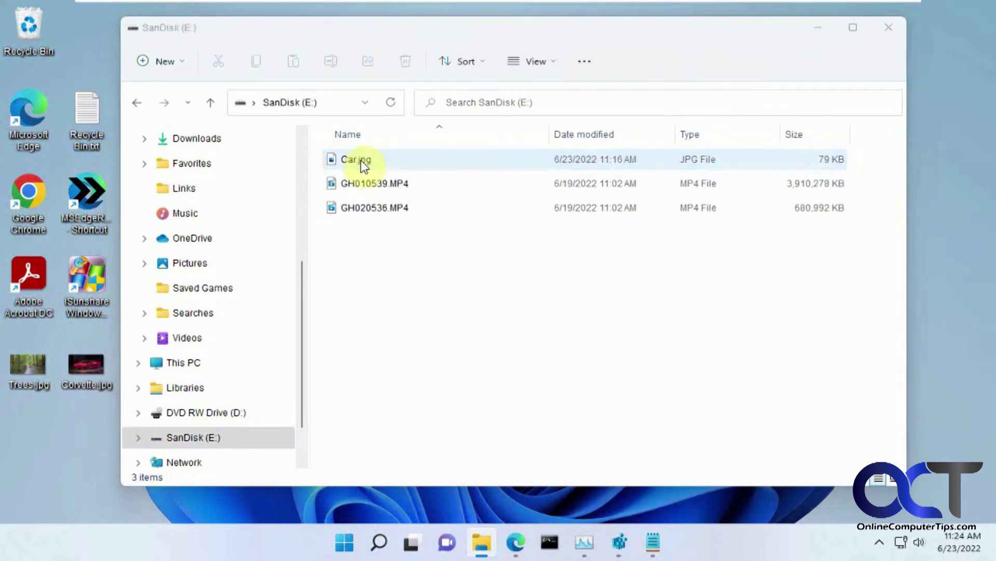
- Restore Bike.jpg from the Recycle Bin back onto the SanDisk drive
double_click(33, 39)
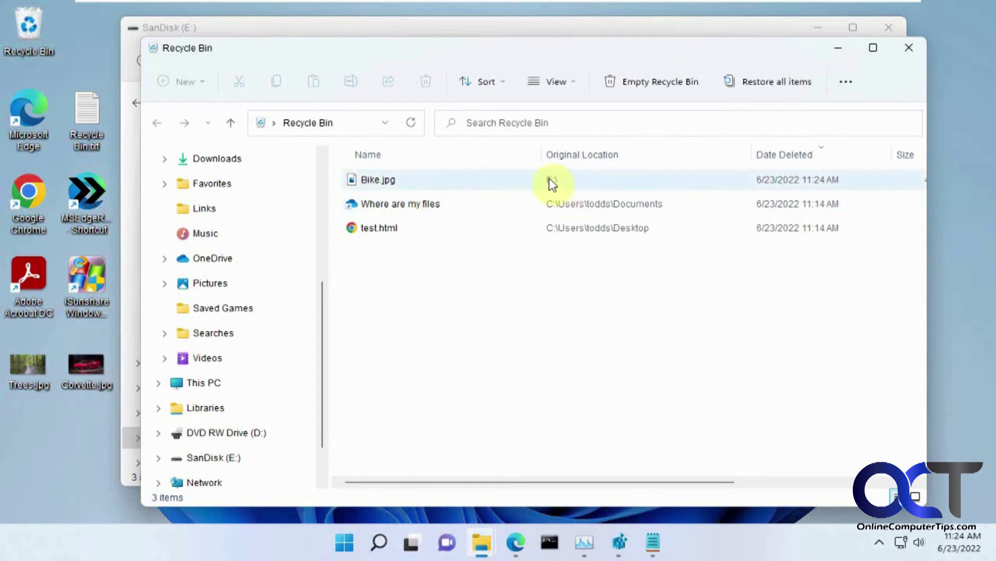
right_click(390, 180)
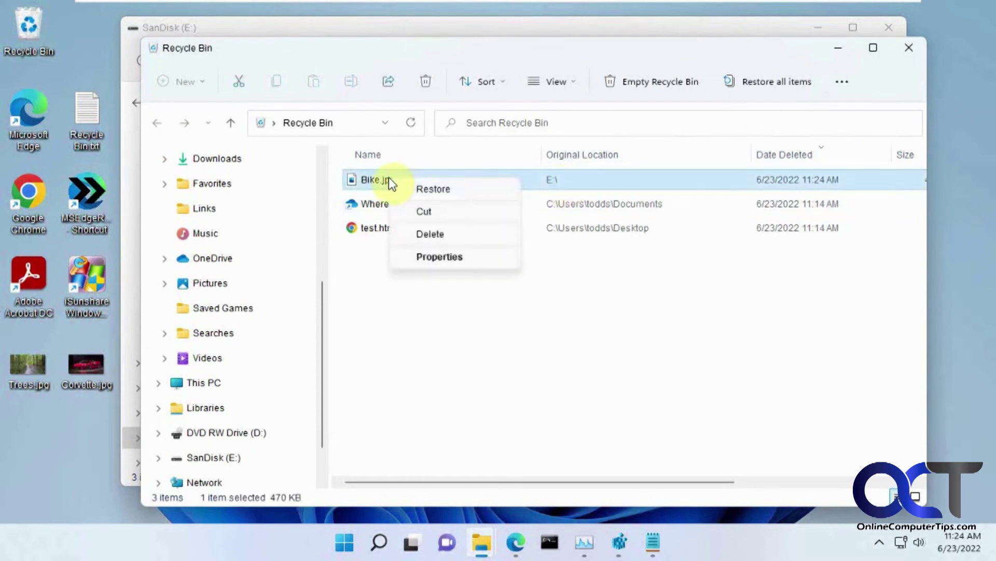
click(415, 187)
click(838, 48)
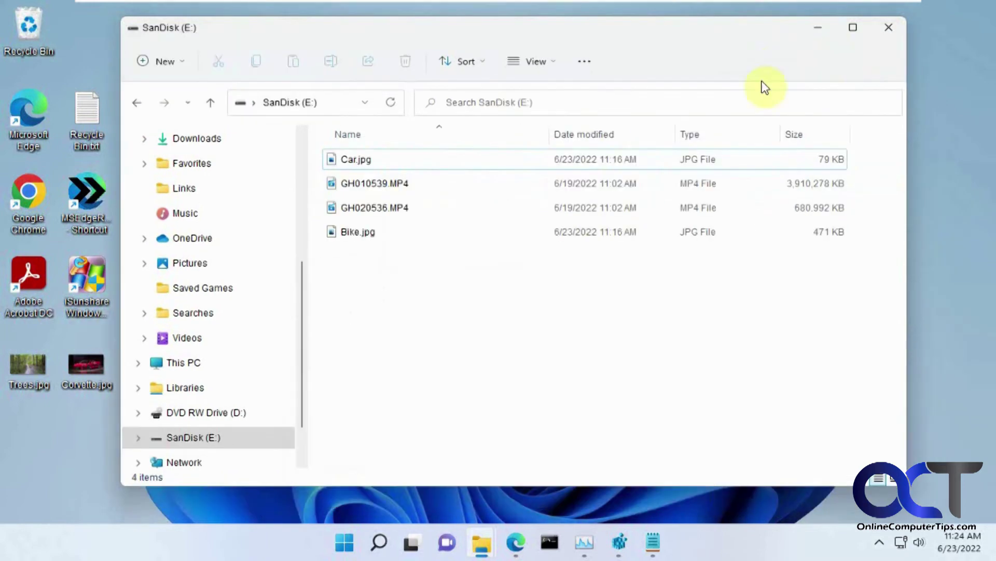
right_click(43, 42)
- Enable 'Display delete confirmation dialog' in the Recycle Bin properties
click(102, 181)
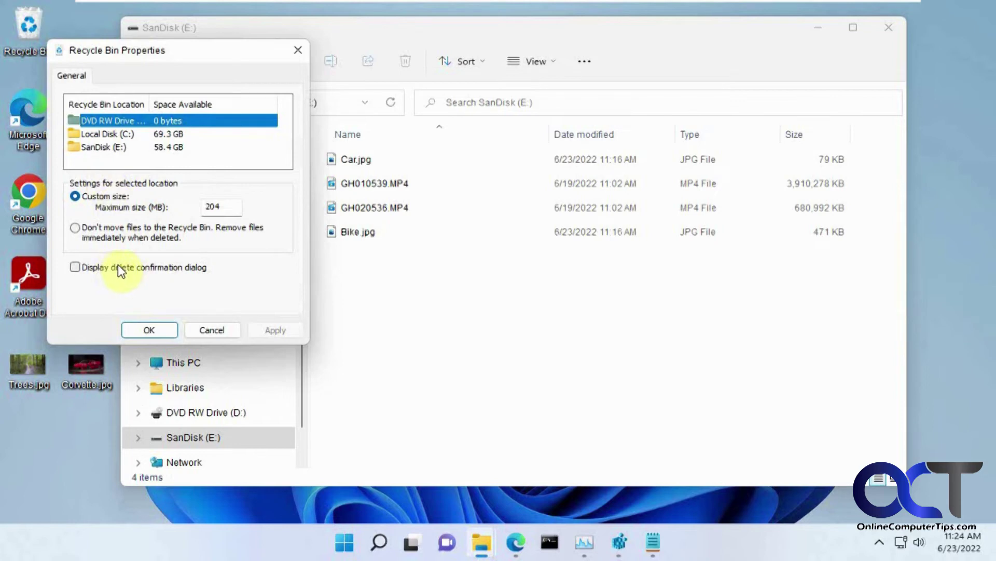
click(157, 272)
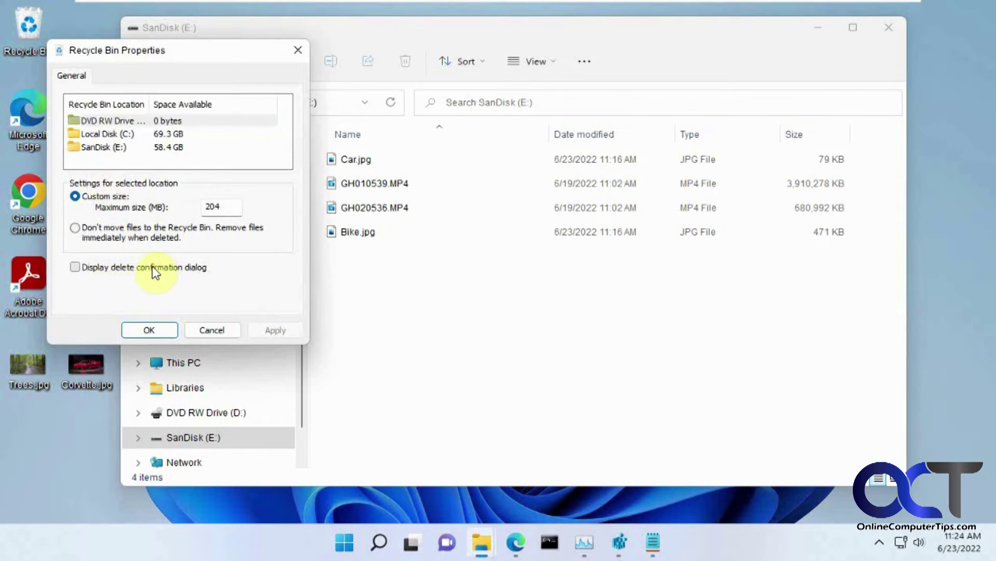
click(150, 331)
- Delete Bike.jpg from the SanDisk drive, confirm, and view the Recycle Bin
click(357, 159)
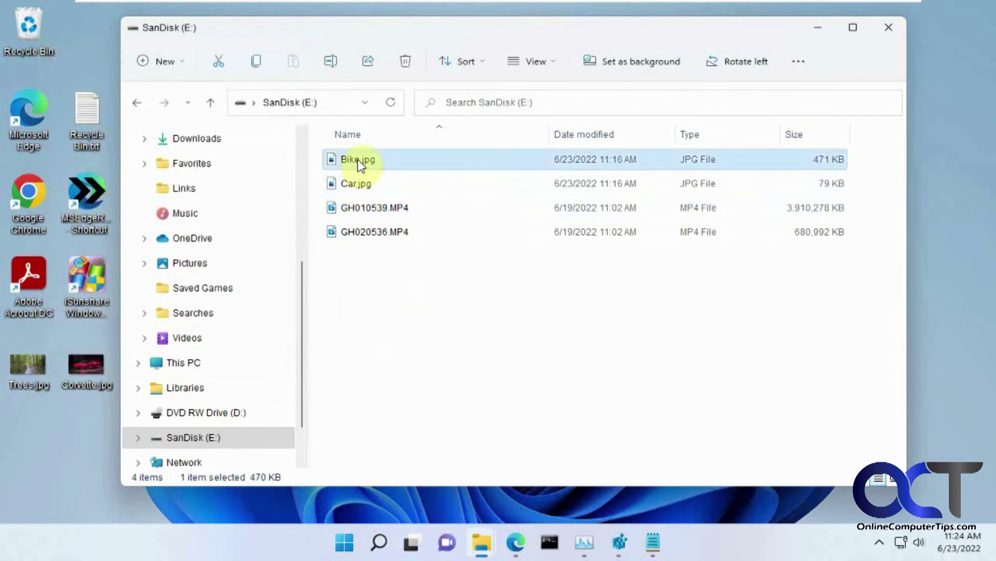
key(Delete)
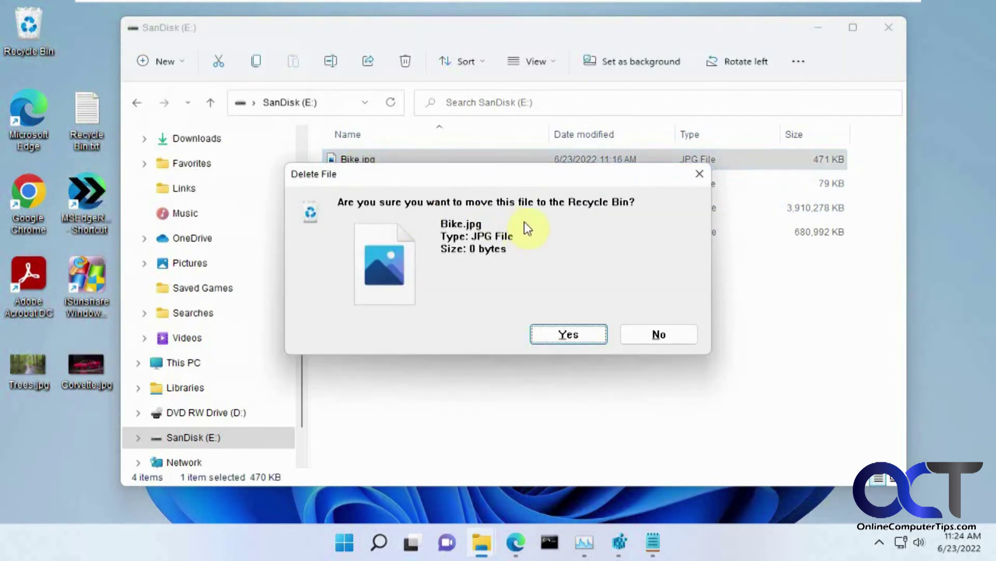
click(598, 335)
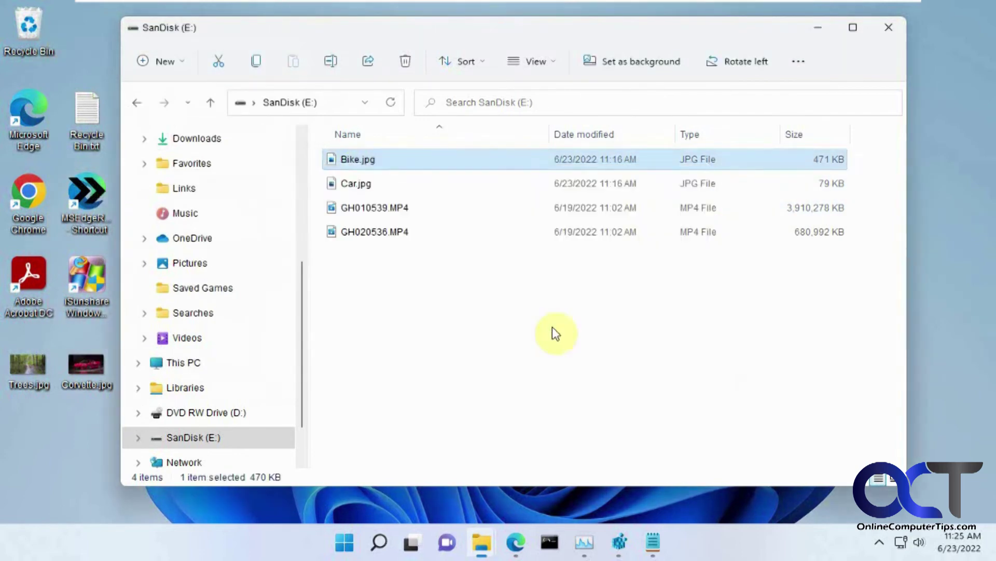
double_click(30, 41)
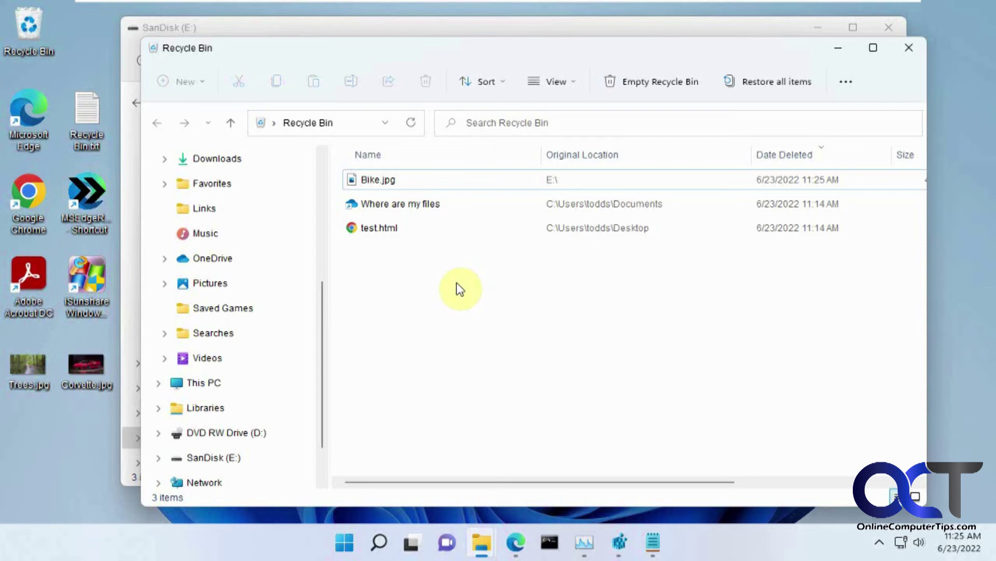
- Safely eject the SanDisk Extreme USB drive from the tray and dismiss the notification
click(879, 542)
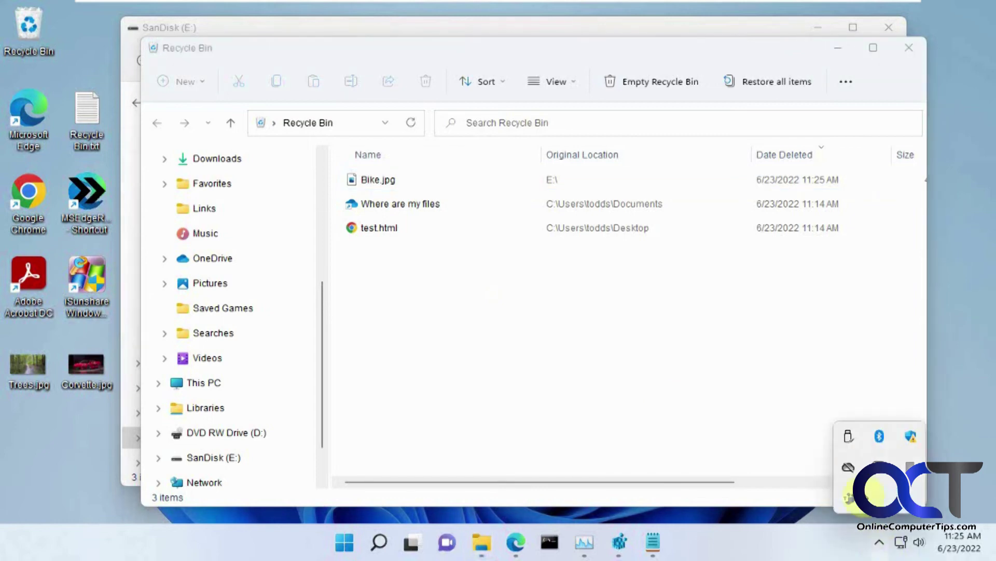
click(846, 438)
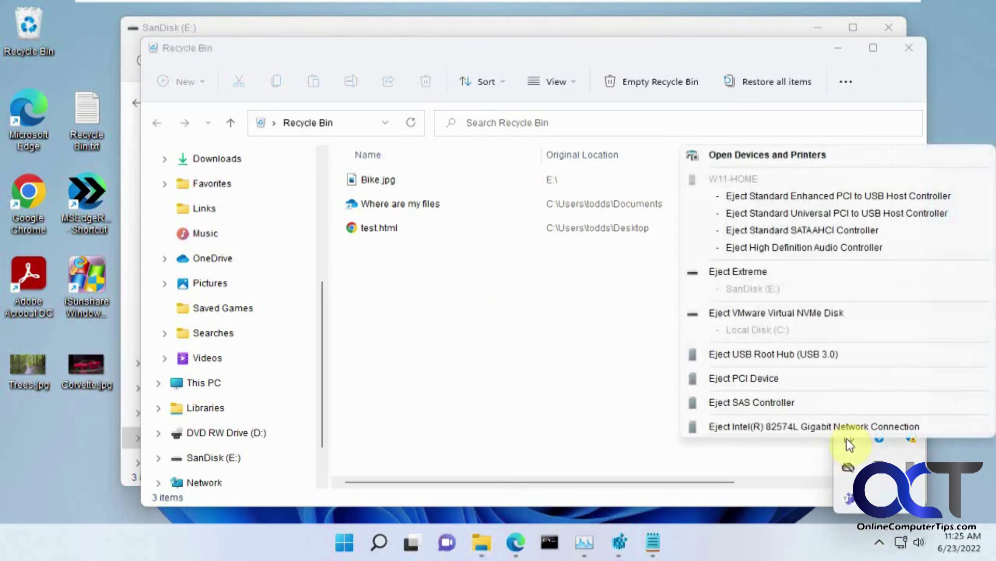
click(755, 272)
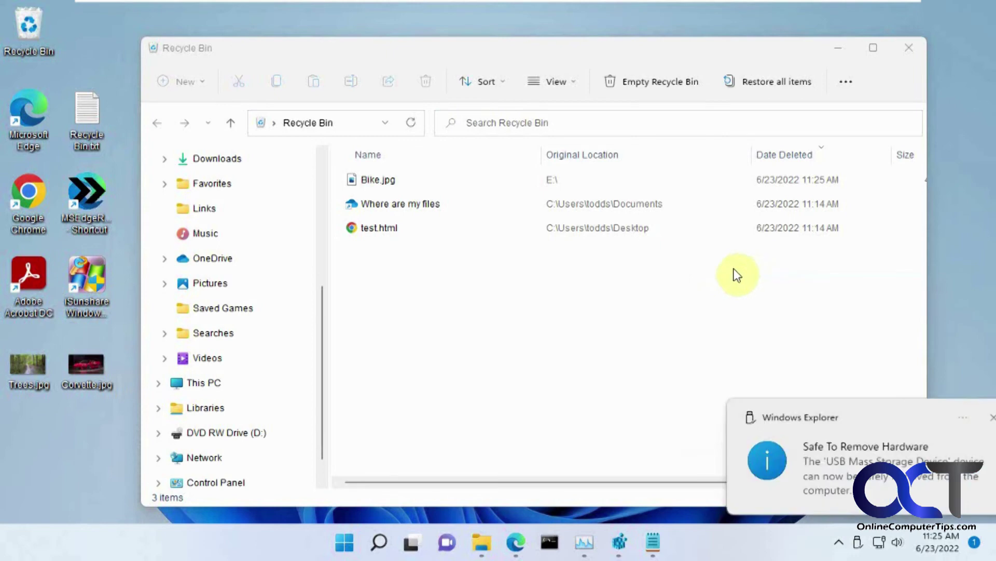
click(963, 418)
click(712, 359)
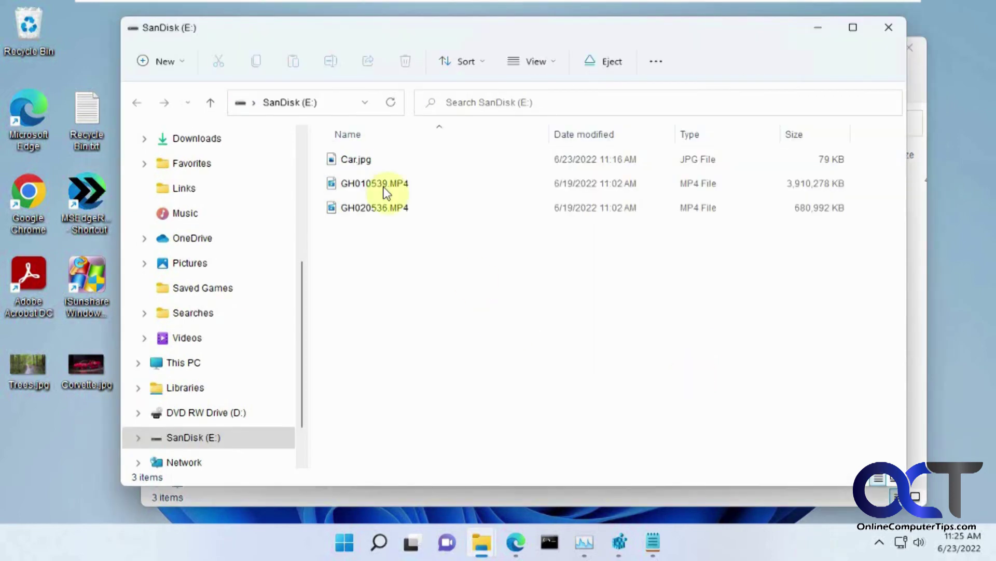
- Delete Car.jpg from SanDisk (E:) and view the Recycle Bin now listing Bike.jpg and Car.jpg
click(358, 161)
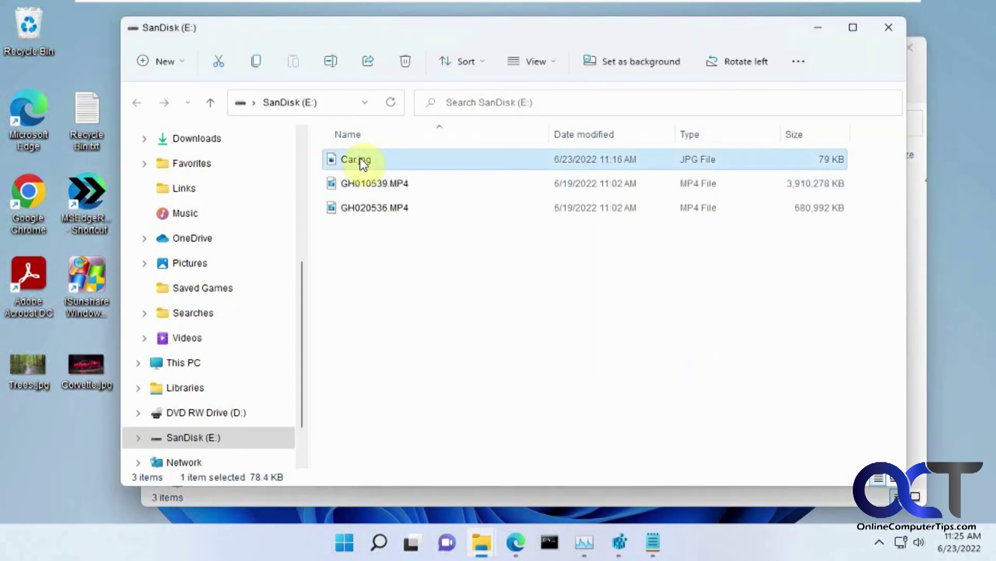
key(Delete)
click(545, 334)
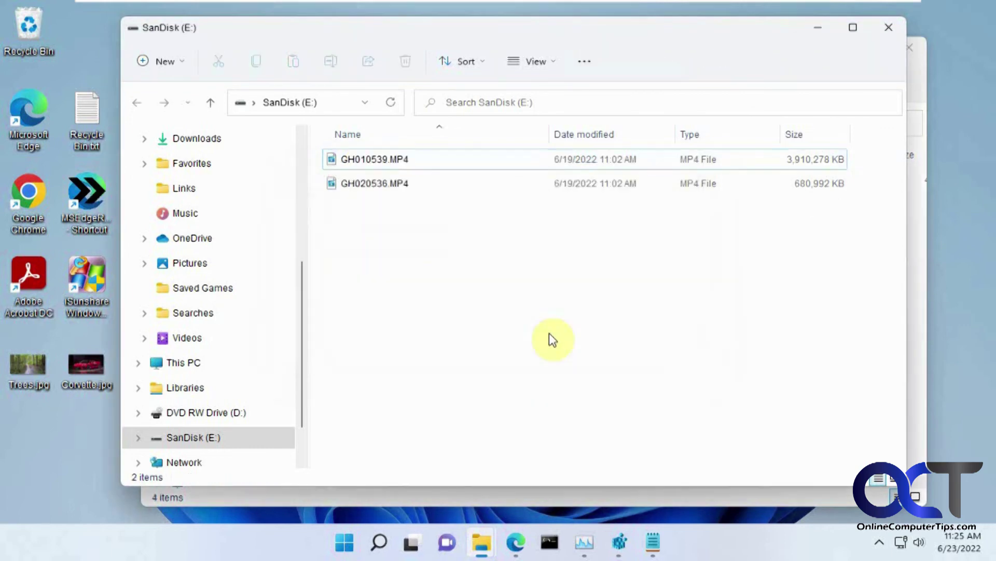
double_click(38, 38)
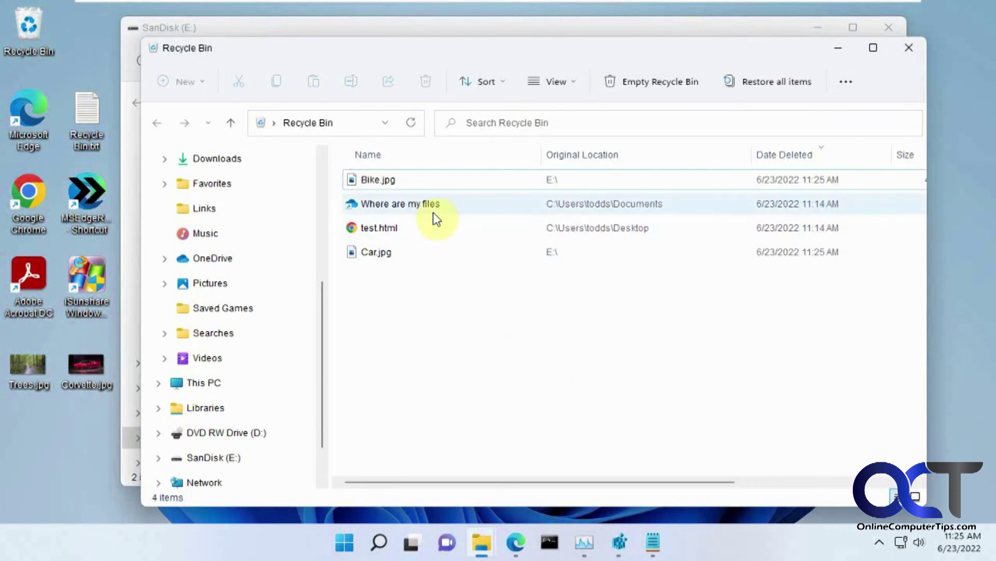
right_click(27, 39)
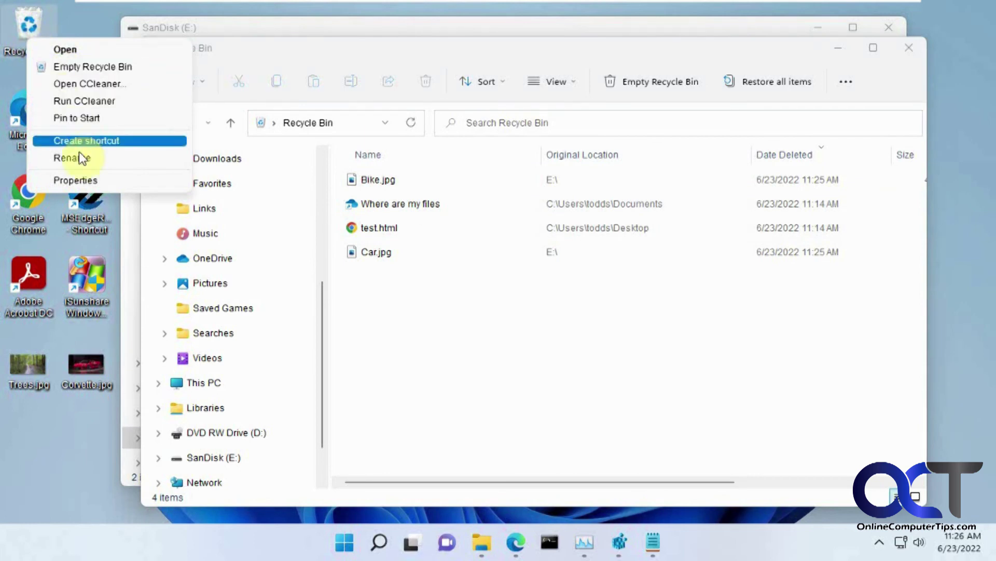
- Open Recycle Bin Properties showing SanDisk (E:), then bring the Recycle Bin.txt notes back in Notepad
click(83, 179)
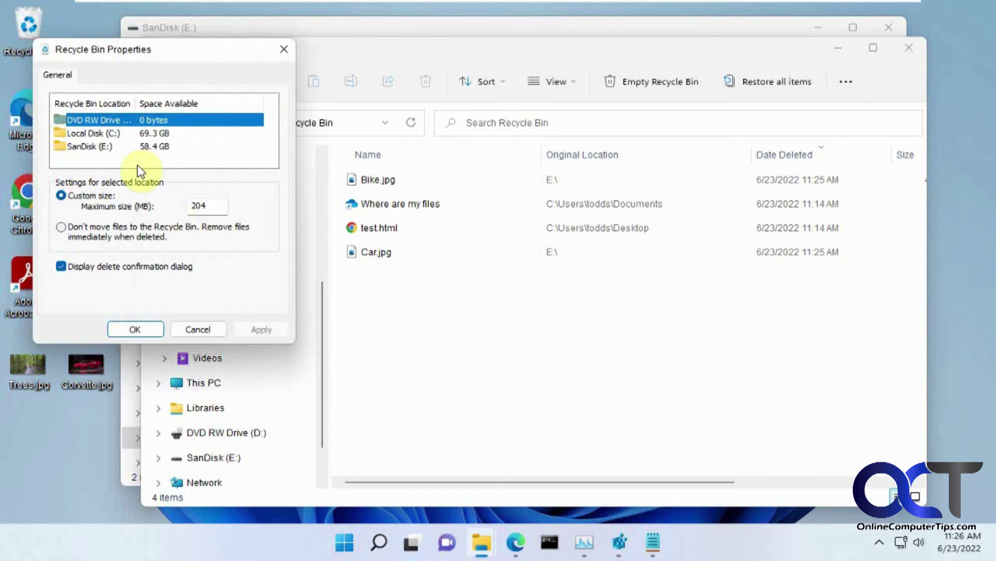
click(653, 542)
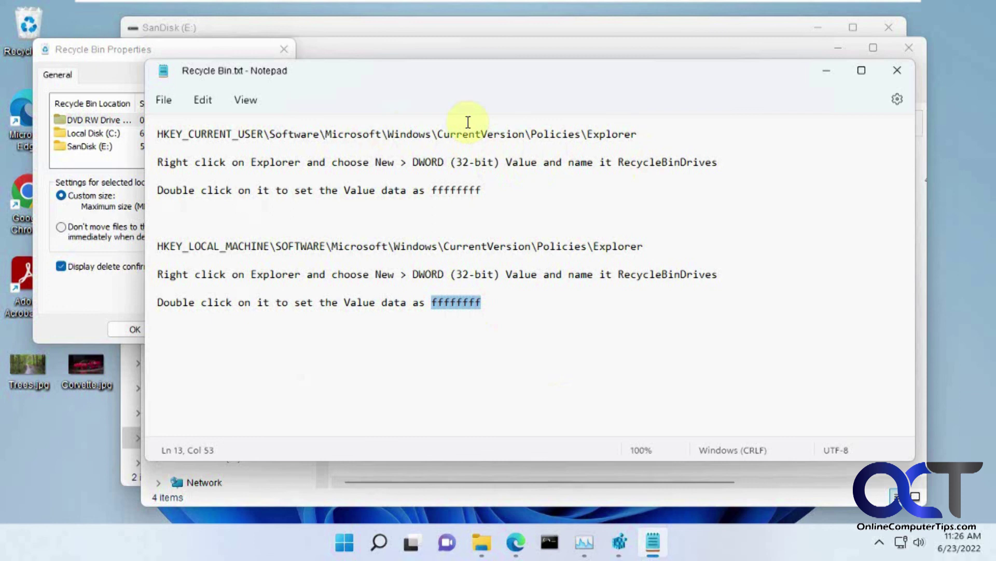
- Highlight RecycleBinDrives on line 3 (HKEY_CURRENT_USER) and line 11 (HKEY_LOCAL_MACHINE)
double_click(670, 164)
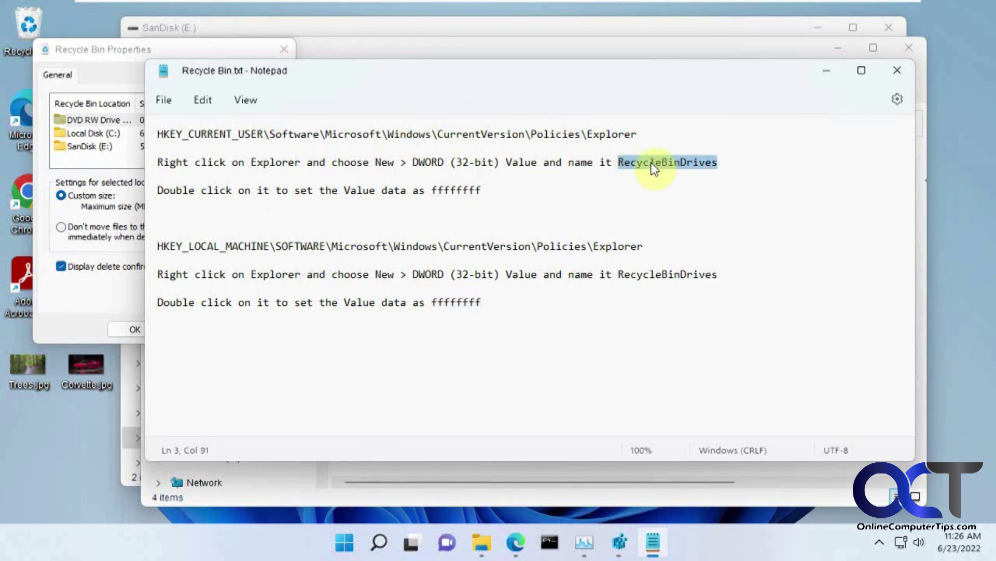
double_click(657, 275)
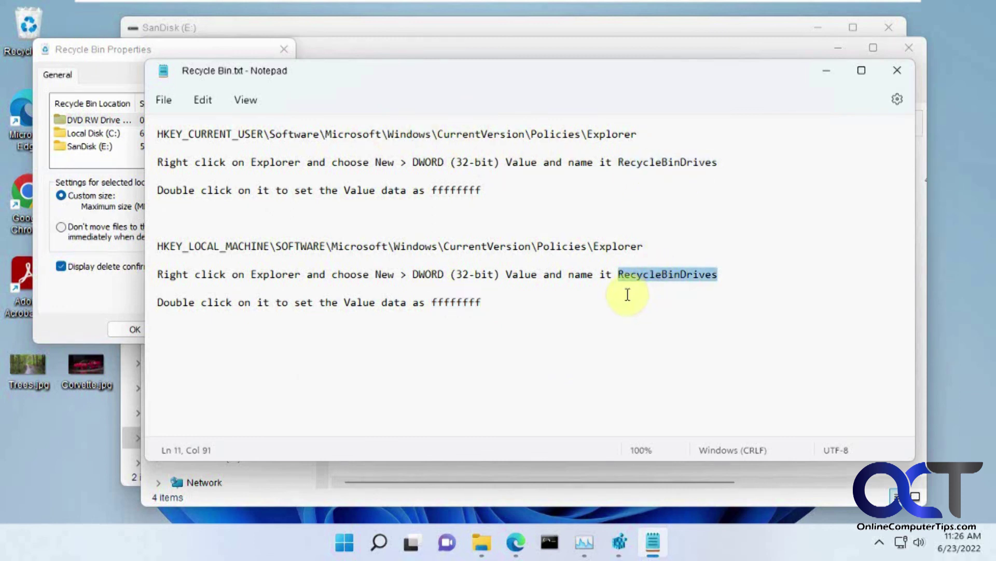